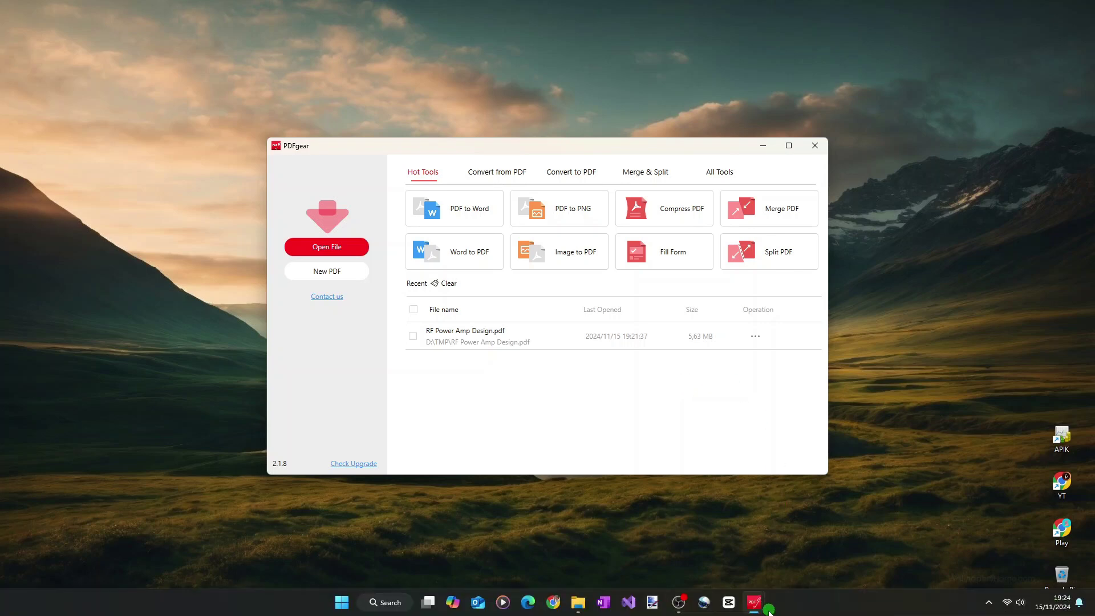
# - Bring RF Power Amp Design.pdf forward and scroll to its Table of Contents pages
pyautogui.moveTo(754, 602)
pyautogui.click(797, 569)
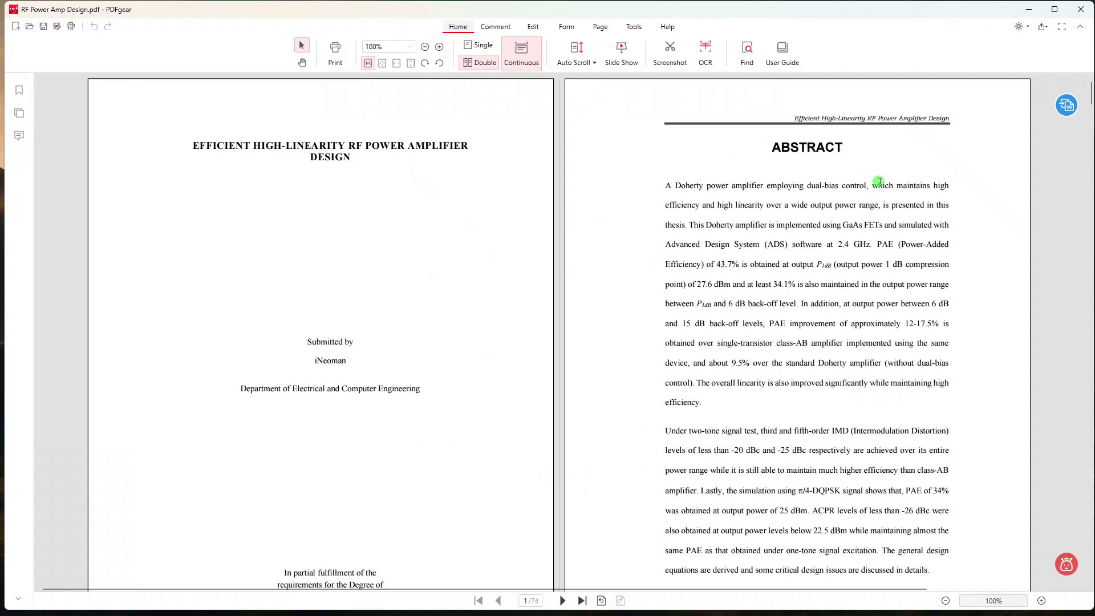
pyautogui.moveTo(1089, 86); pyautogui.dragTo(914, 195)
pyautogui.scroll(1, 914, 195)
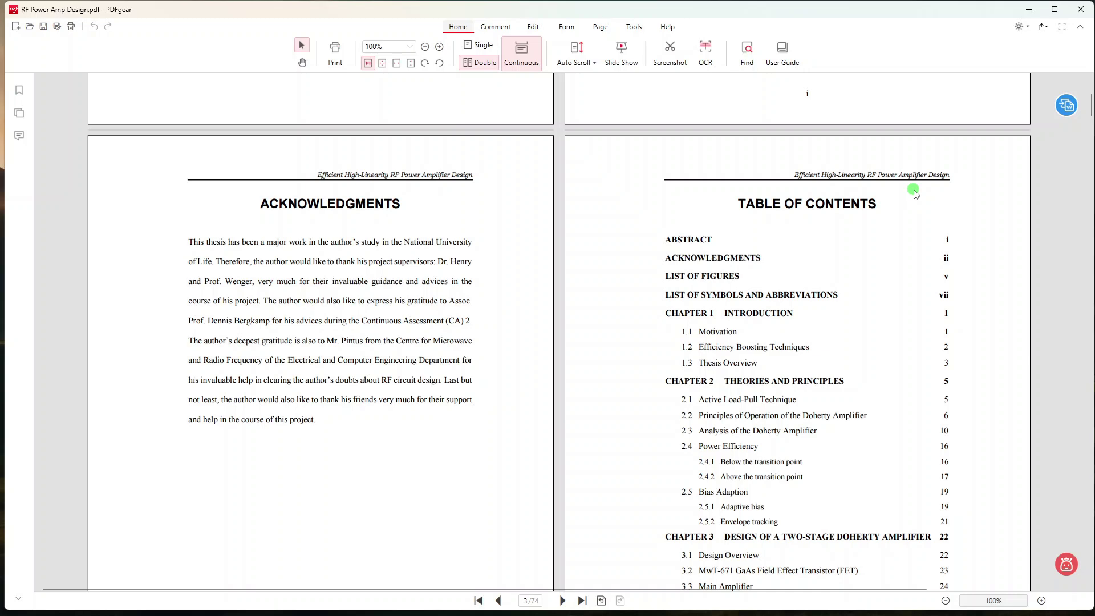
# - Open the Split PDF tool from the document's PDF tools, then close it again
pyautogui.click(914, 194)
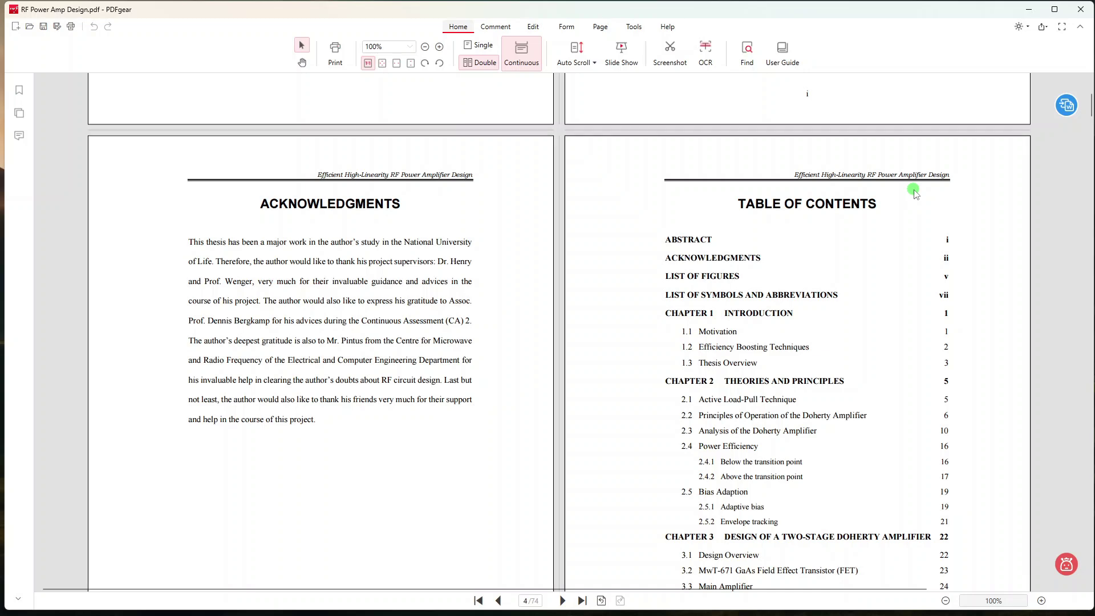
pyautogui.click(634, 27)
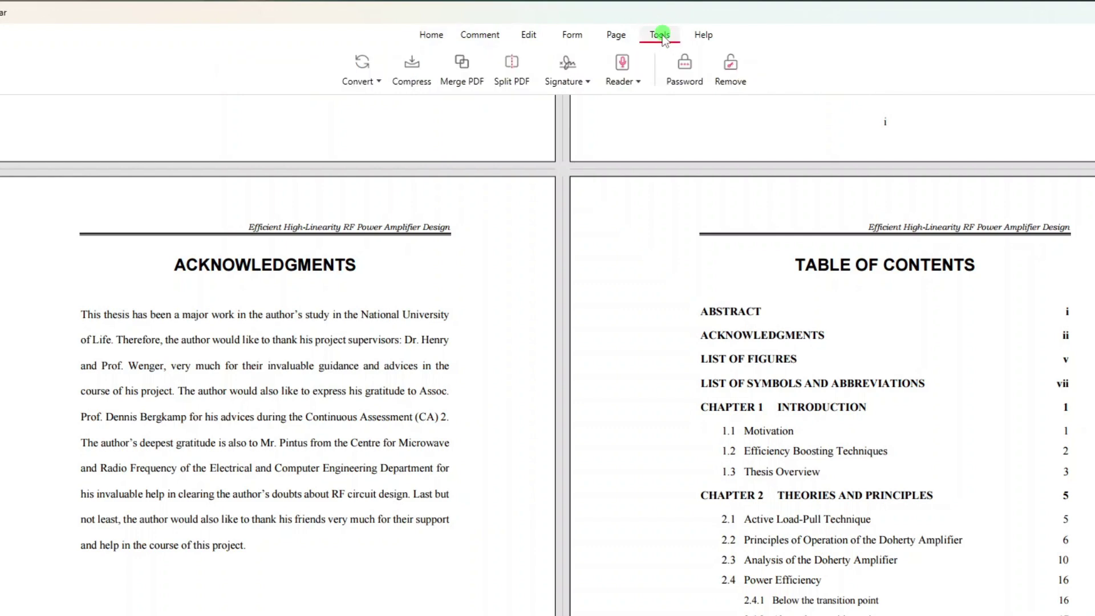
pyautogui.click(513, 68)
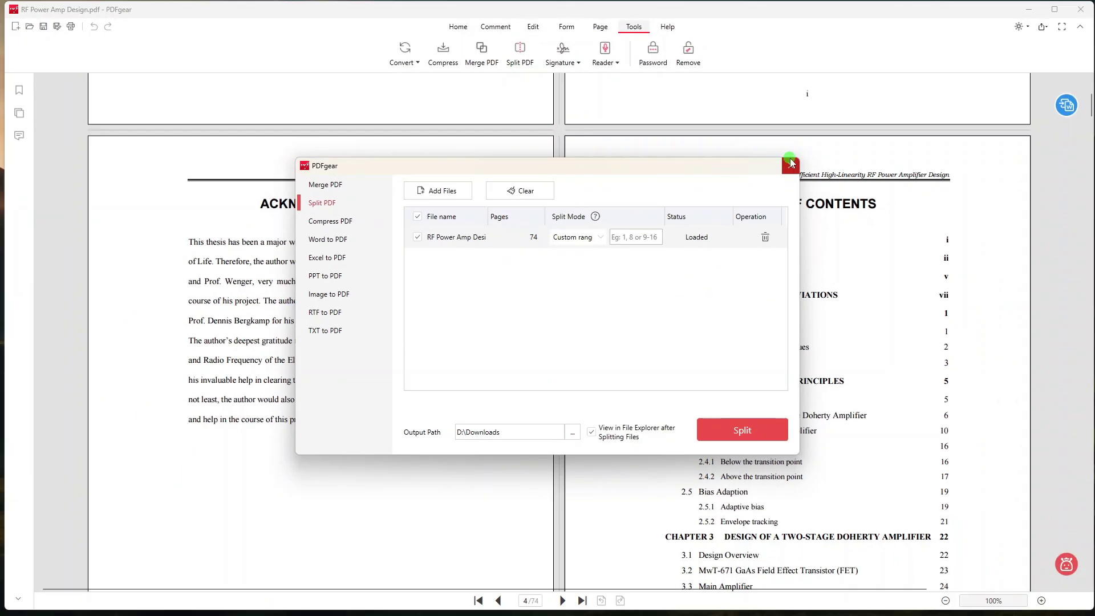
pyautogui.click(789, 161)
# - From the PDFgear start window, open Split PDF under the Merge & Split tools
pyautogui.moveTo(756, 604)
pyautogui.click(678, 567)
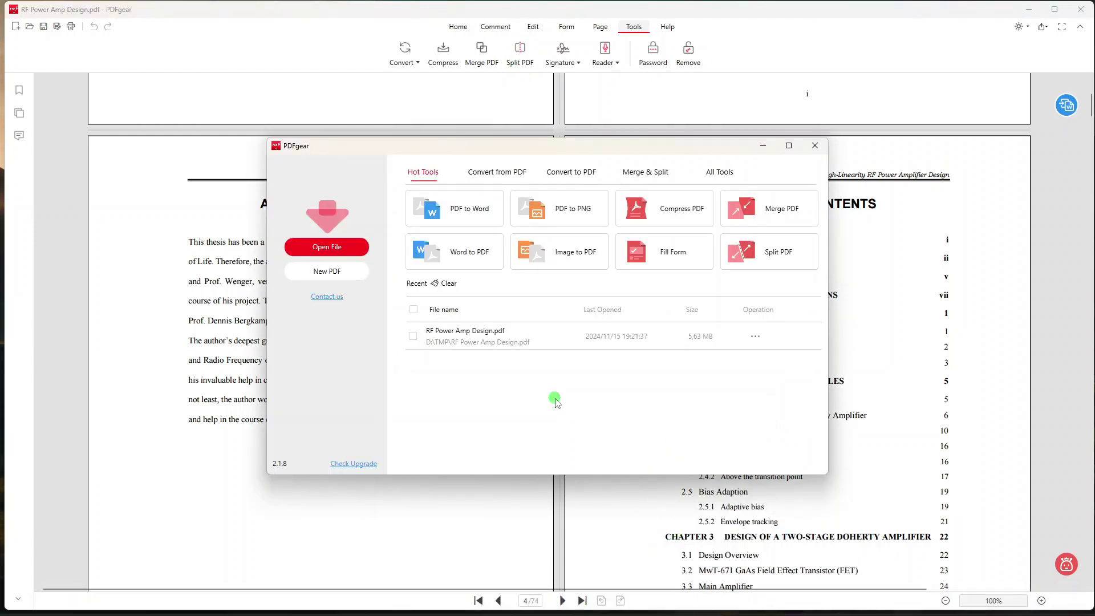
pyautogui.click(701, 132)
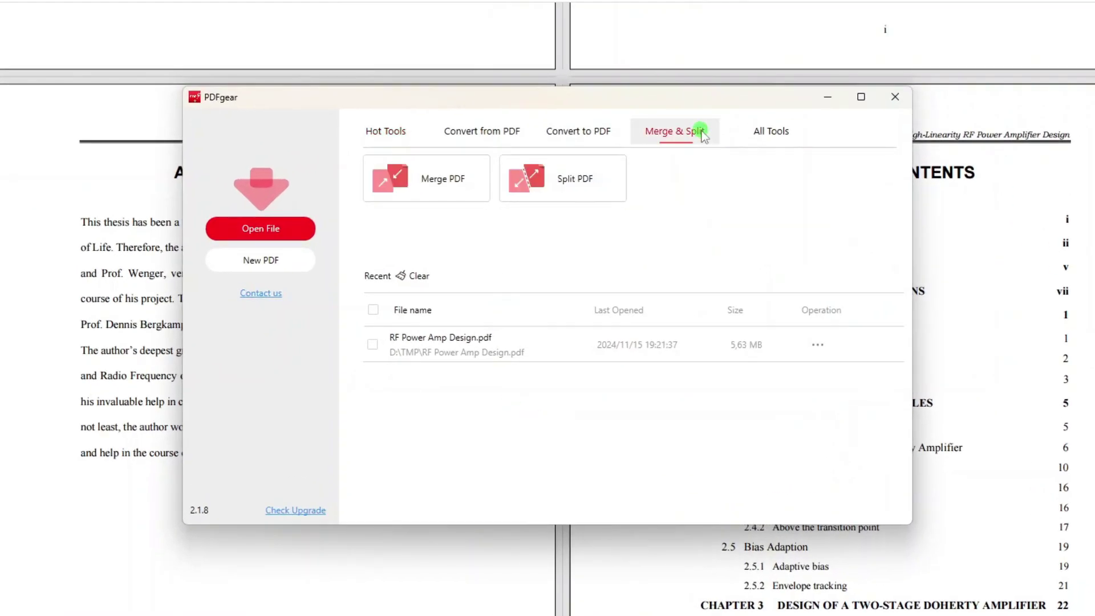
pyautogui.click(587, 179)
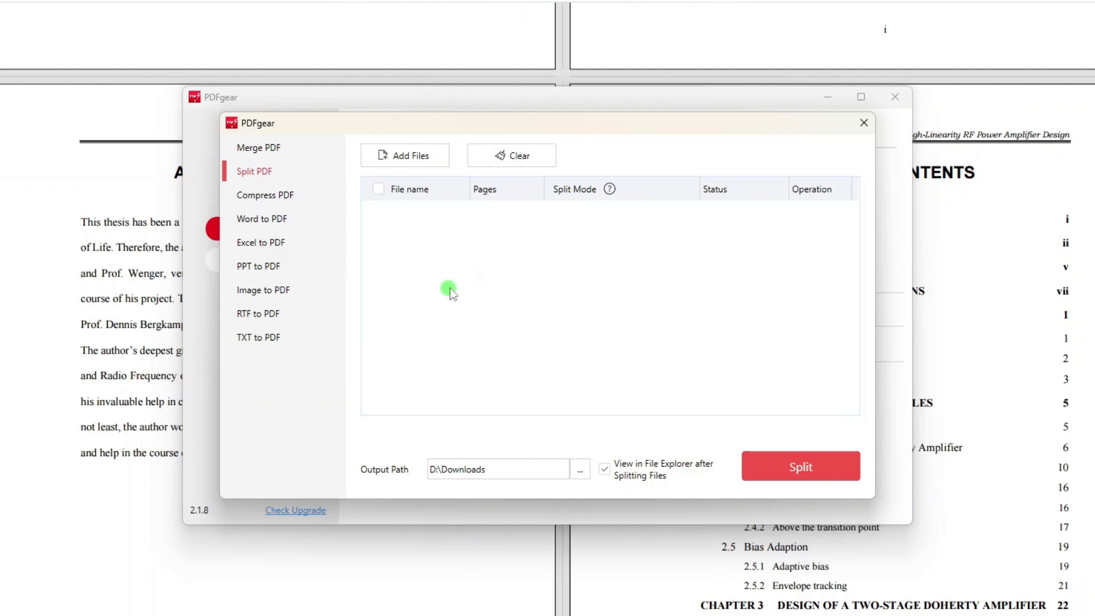
# - Load RF Power Amp Design.pdf, try a Fixed range of 10 pages, then revert to Custom range
pyautogui.click(403, 171)
pyautogui.doubleClick(420, 258)
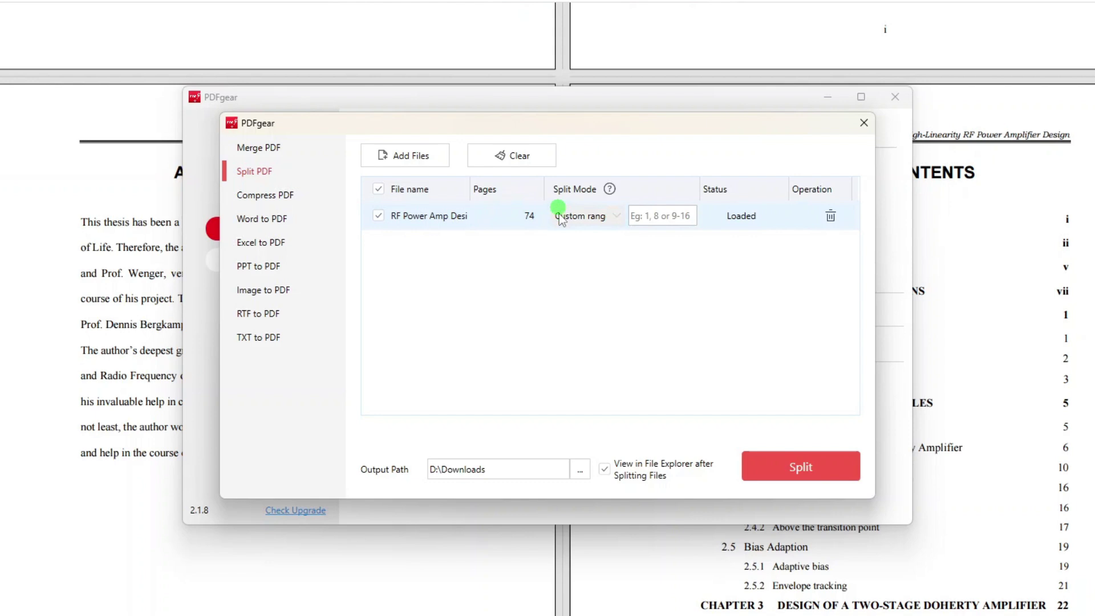
pyautogui.click(615, 217)
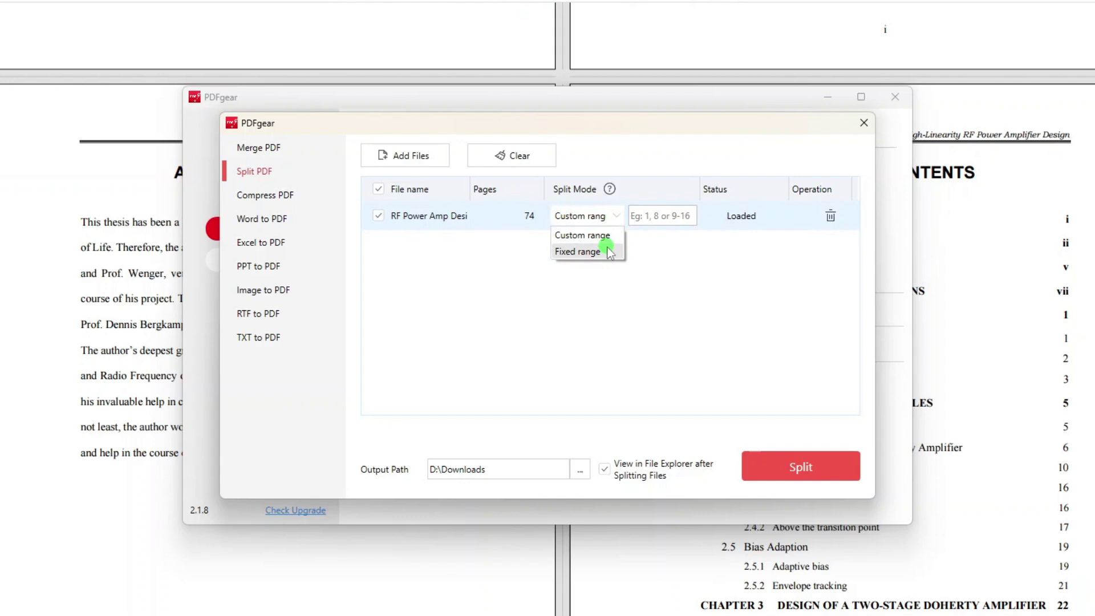
pyautogui.click(609, 250)
pyautogui.click(644, 214)
pyautogui.write('10')
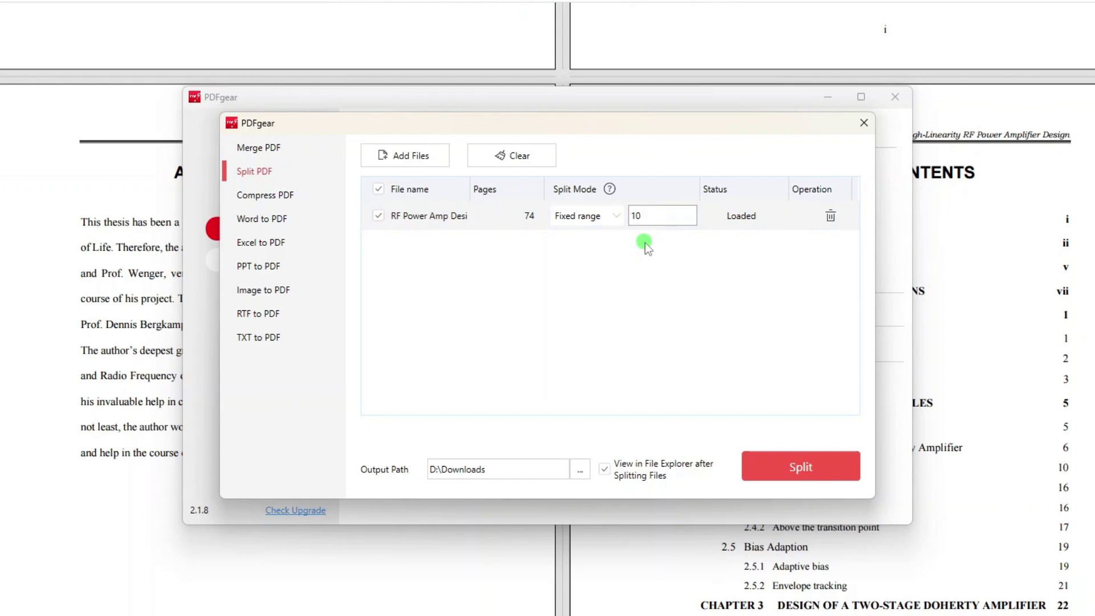
pyautogui.click(603, 216)
pyautogui.click(592, 236)
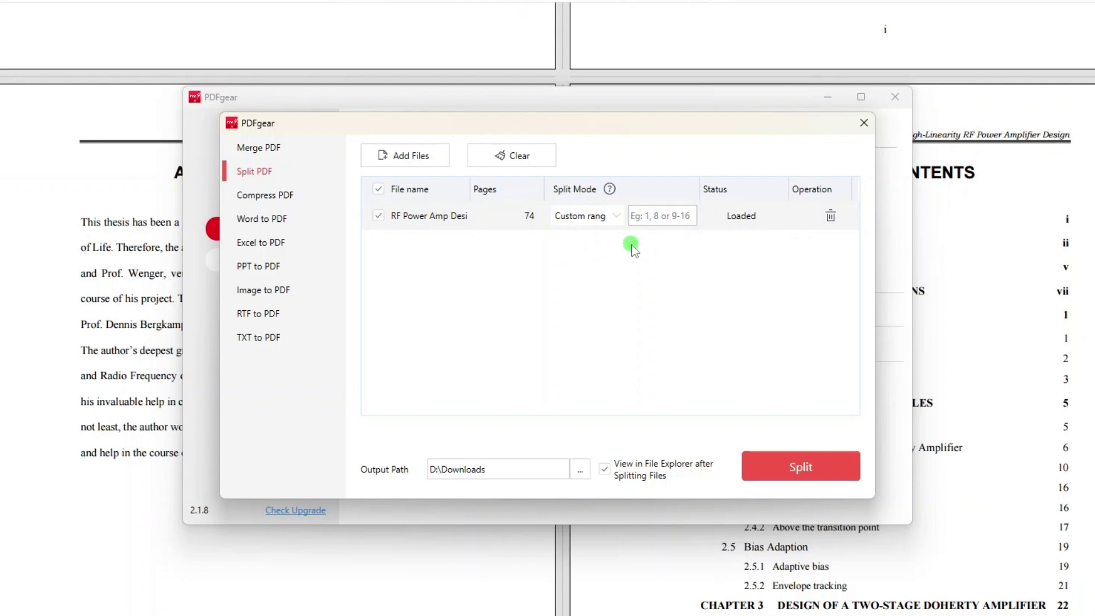
# - Check the chapter start pages in the document and enter the first range 9-12
pyautogui.click(662, 216)
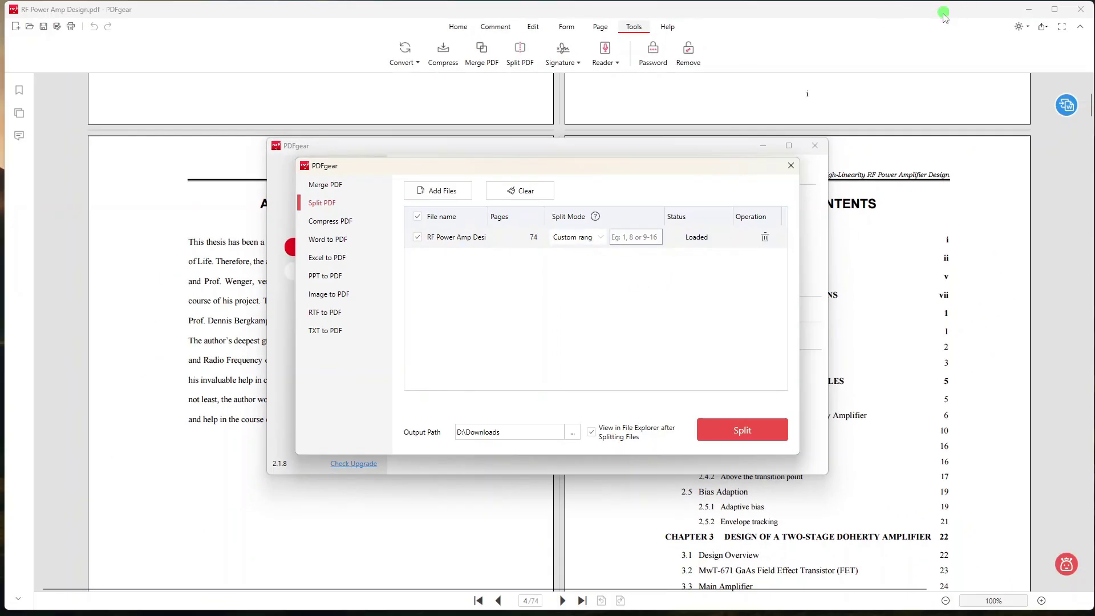
pyautogui.click(864, 122)
pyautogui.scroll(-15, 457, 176)
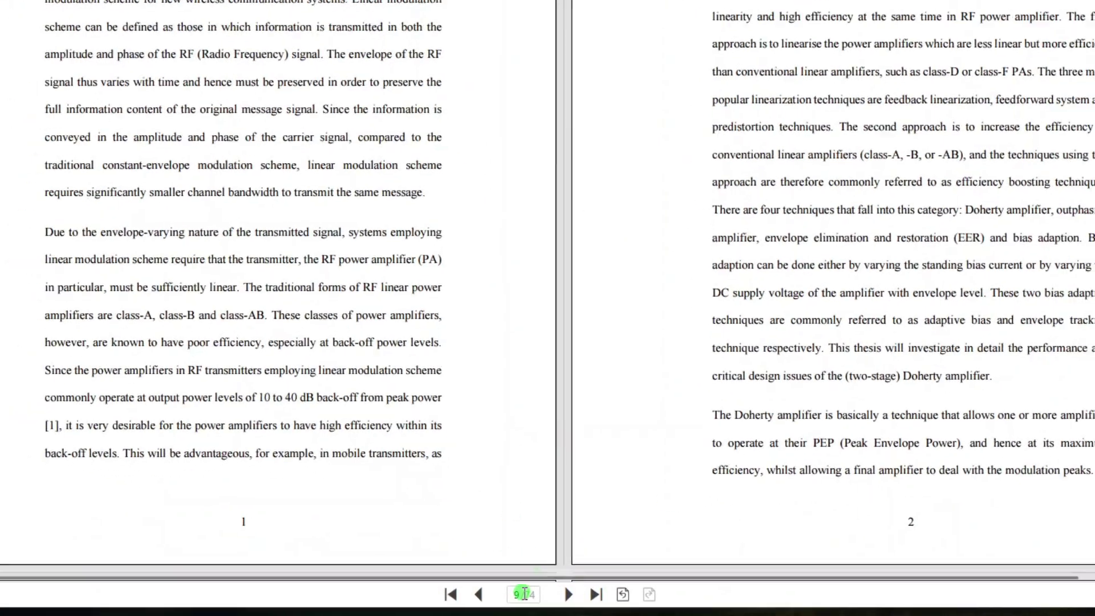
pyautogui.scroll(-10, 1042, 102)
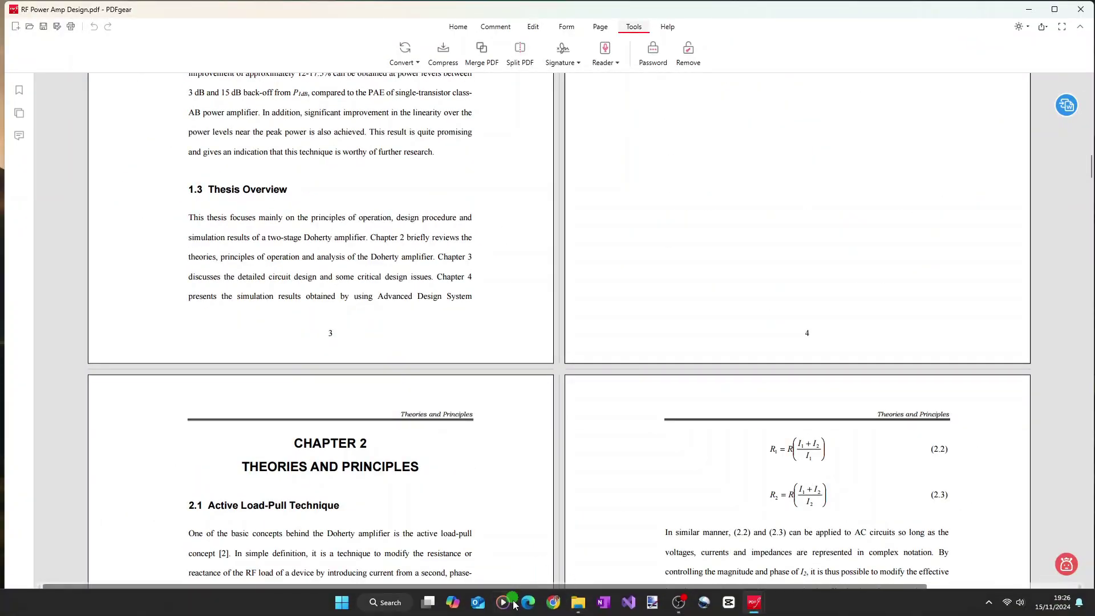
pyautogui.click(754, 612)
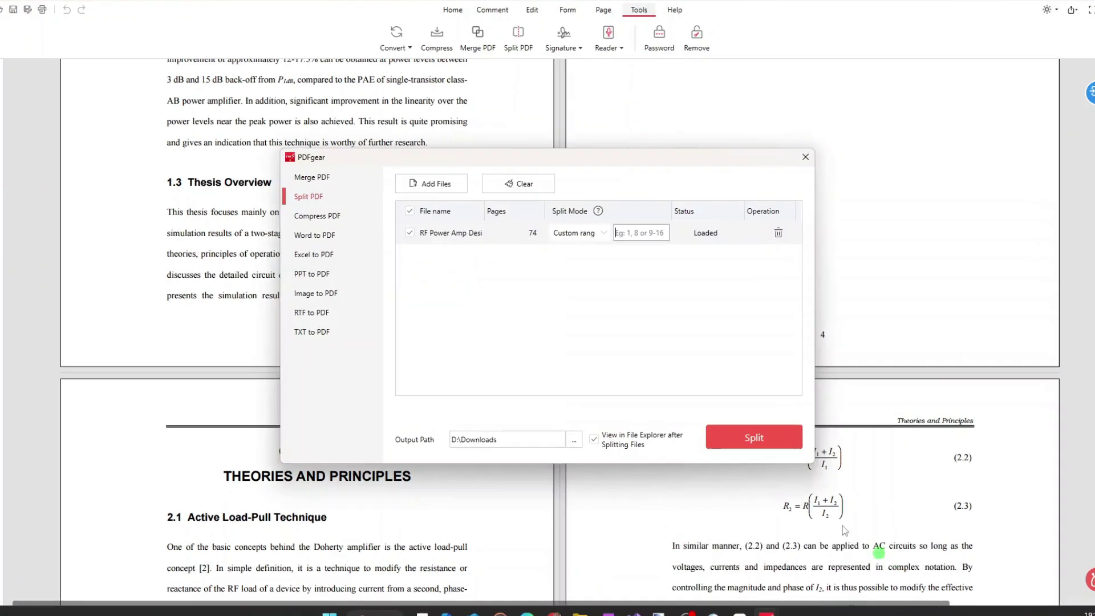
pyautogui.click(649, 246)
pyautogui.write('9-12')
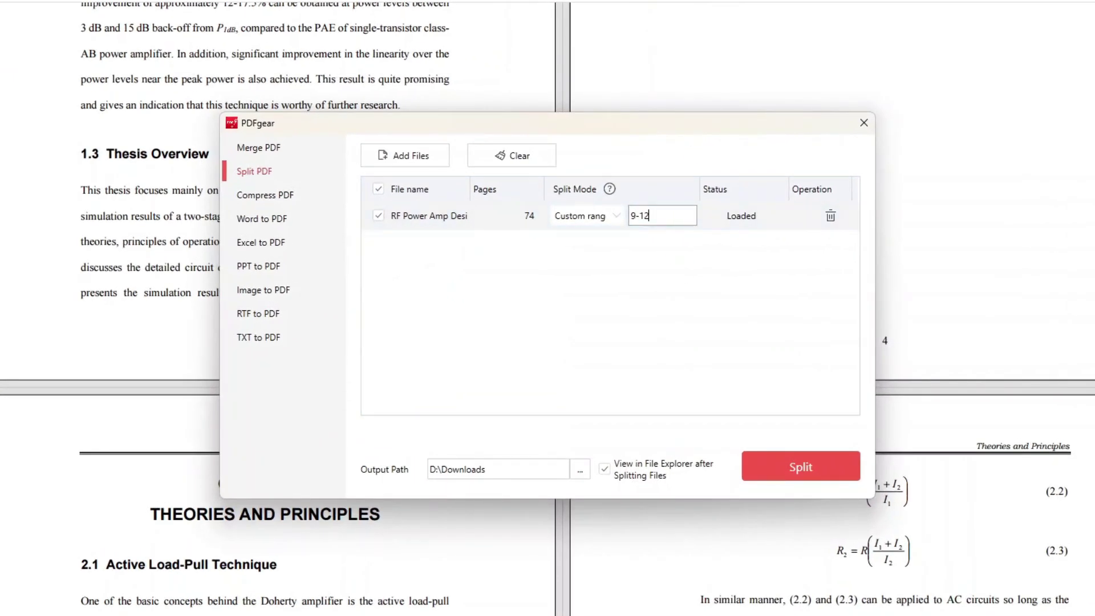
# - Add ranges 13-29, 30-42, 43-56 and 57-58, keeping D:\Downloads as output folder
pyautogui.click(784, 164)
pyautogui.scroll(-5, 785, 164)
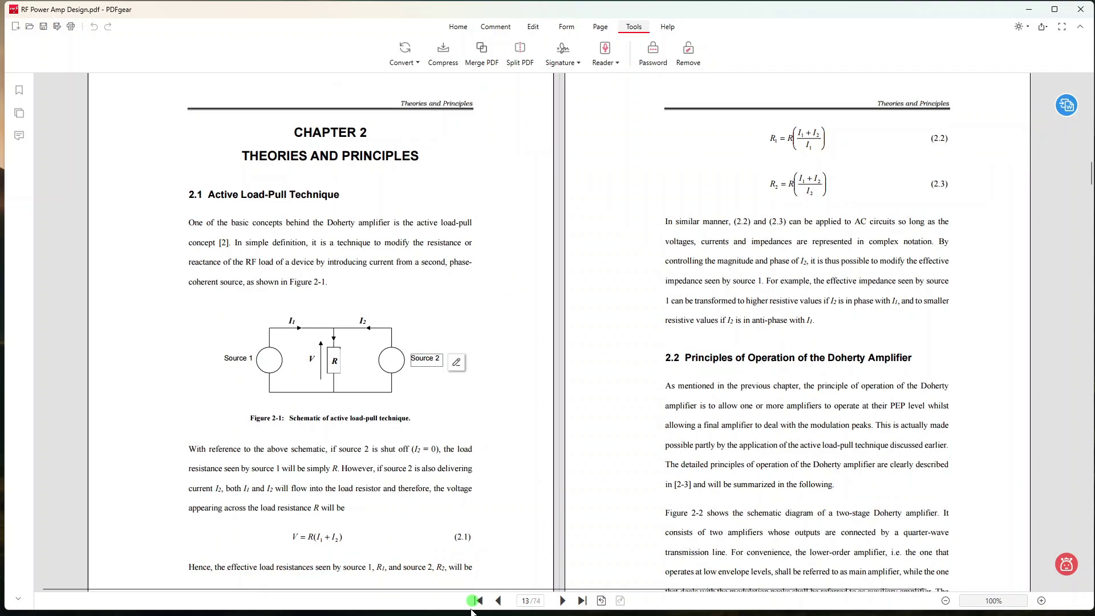
pyautogui.scroll(-5, 664, 469)
pyautogui.moveTo(1091, 68); pyautogui.dragTo(1085, 68)
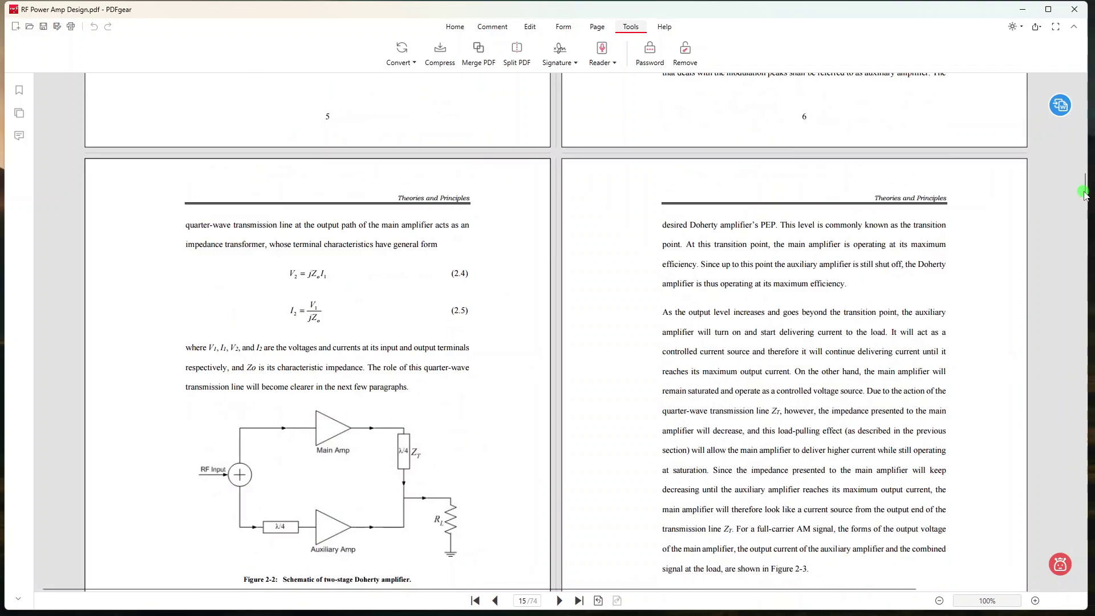
pyautogui.scroll(-5, 423, 392)
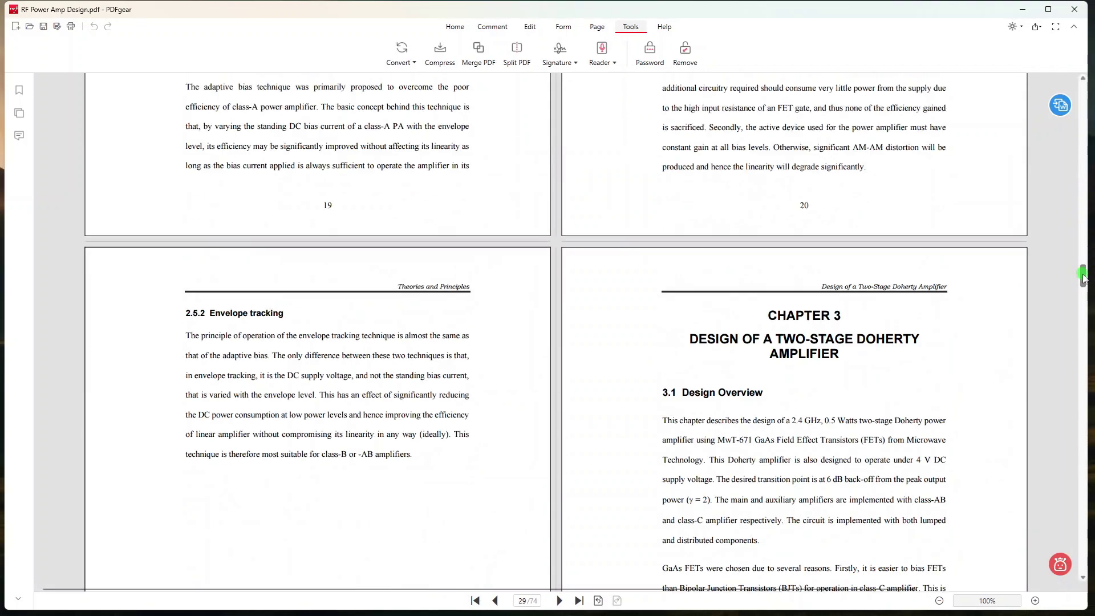
pyautogui.scroll(-1, 423, 392)
pyautogui.scroll(-4, 422, 392)
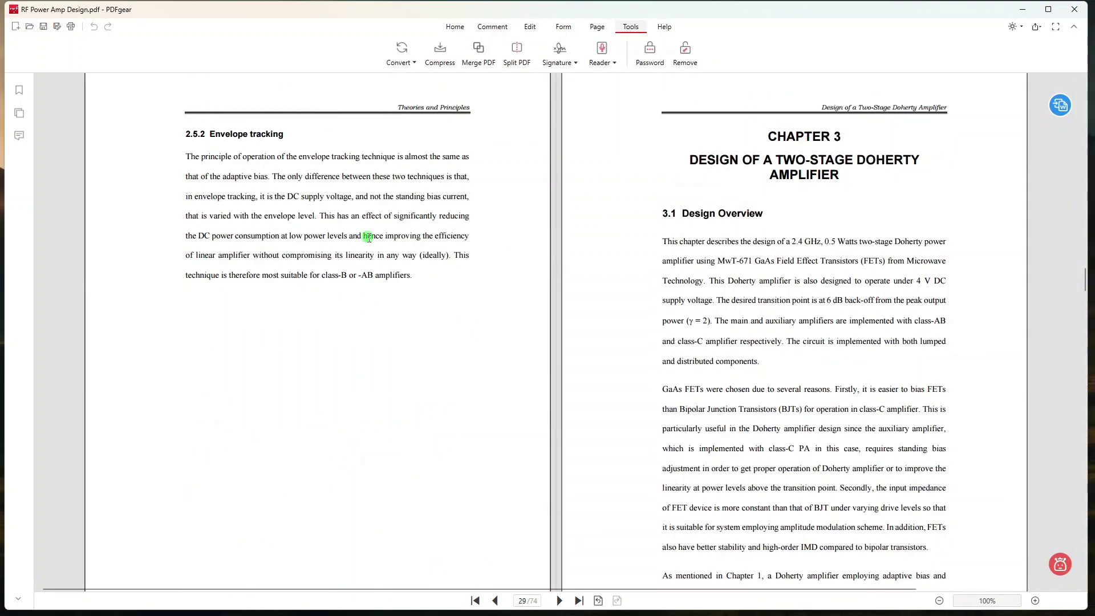
pyautogui.moveTo(720, 613)
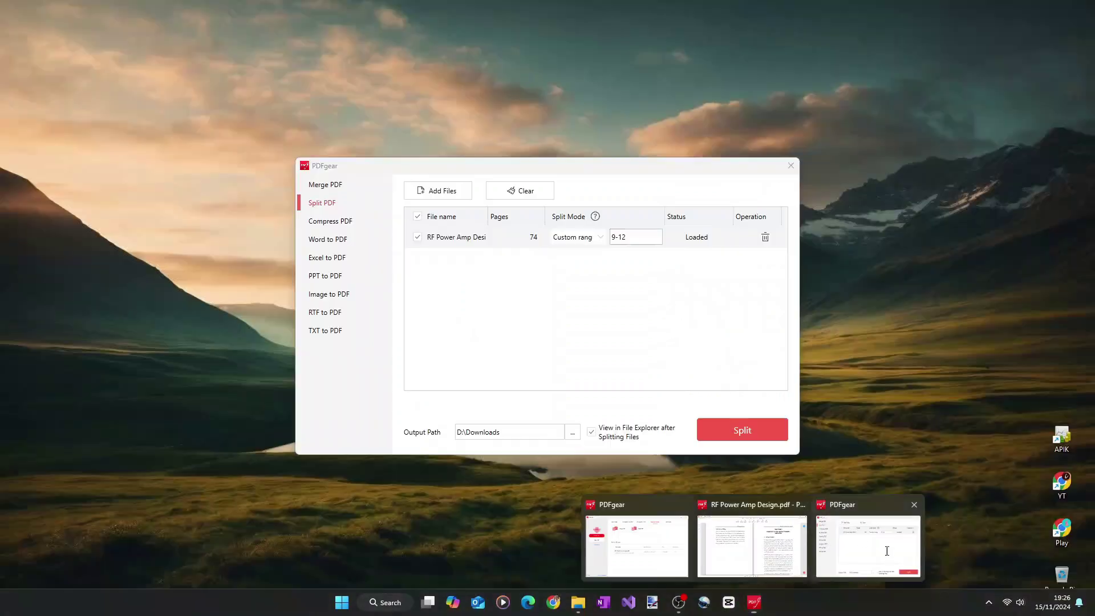
pyautogui.click(633, 541)
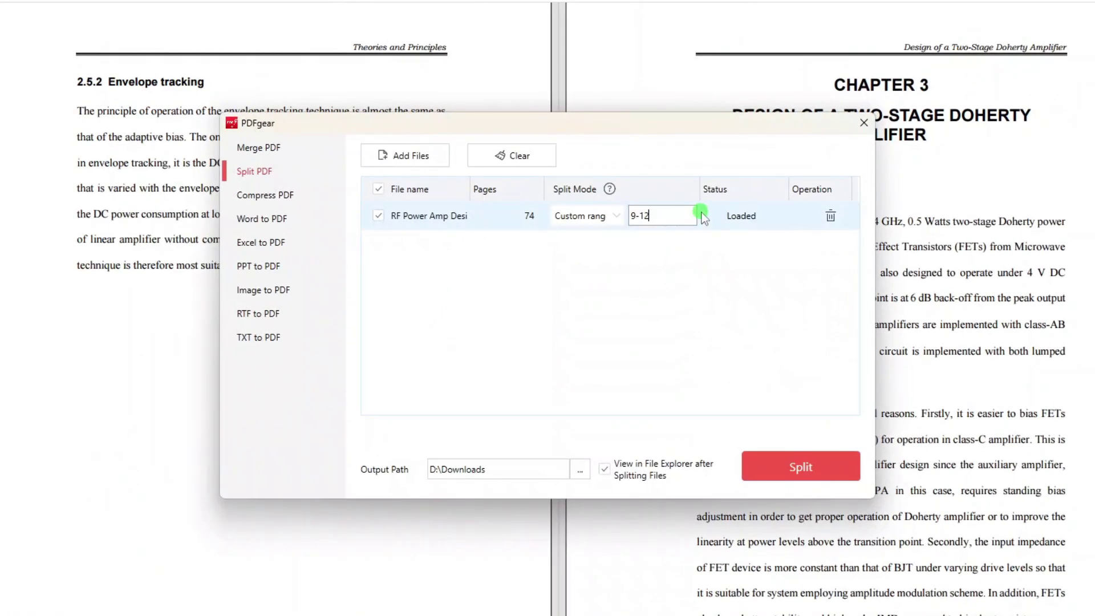
pyautogui.write('13')
pyautogui.write('-29')
pyautogui.write(', 30-42, 43-56')
pyautogui.write(', 57-58')
pyautogui.click(703, 216)
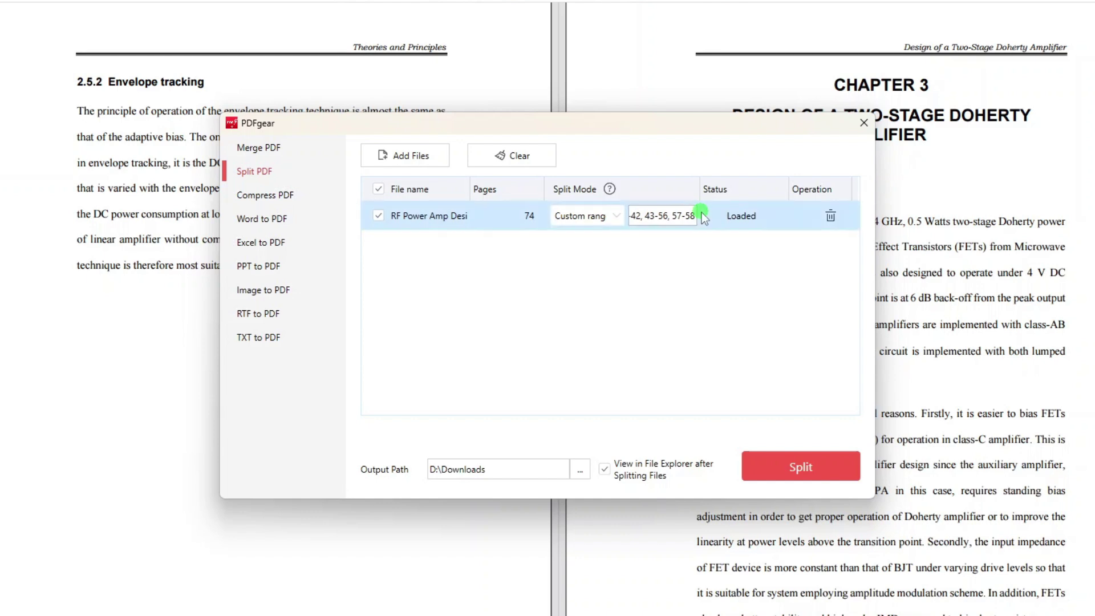
pyautogui.click(583, 468)
pyautogui.click(805, 511)
# - Run the split and open the RF Power Amp Design output folder in Downloads
pyautogui.click(800, 465)
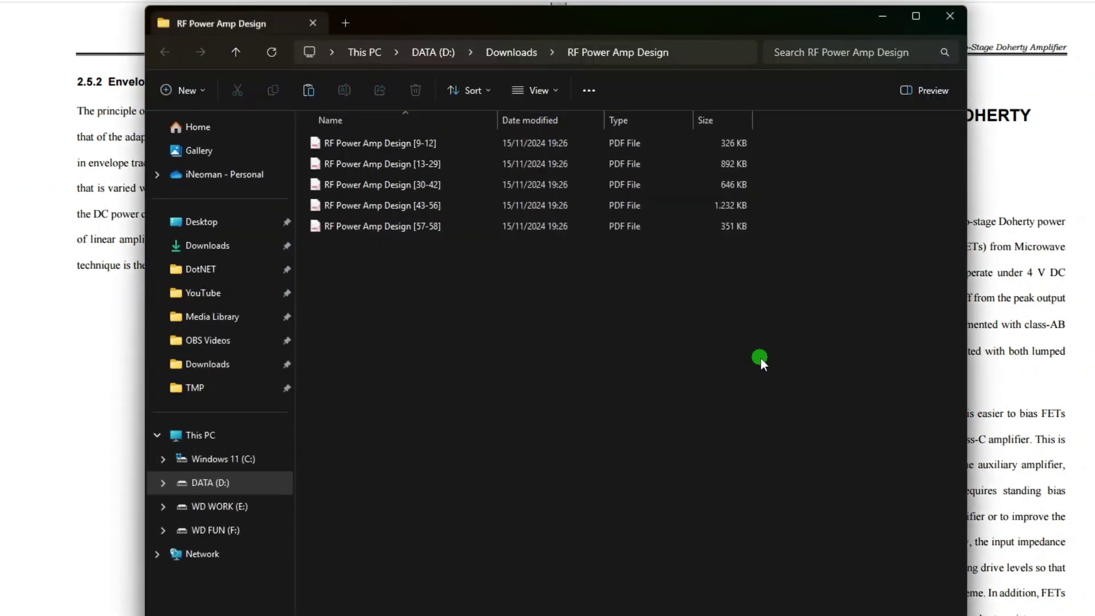
pyautogui.moveTo(378, 302); pyautogui.dragTo(436, 151)
pyautogui.click(438, 284)
pyautogui.click(512, 56)
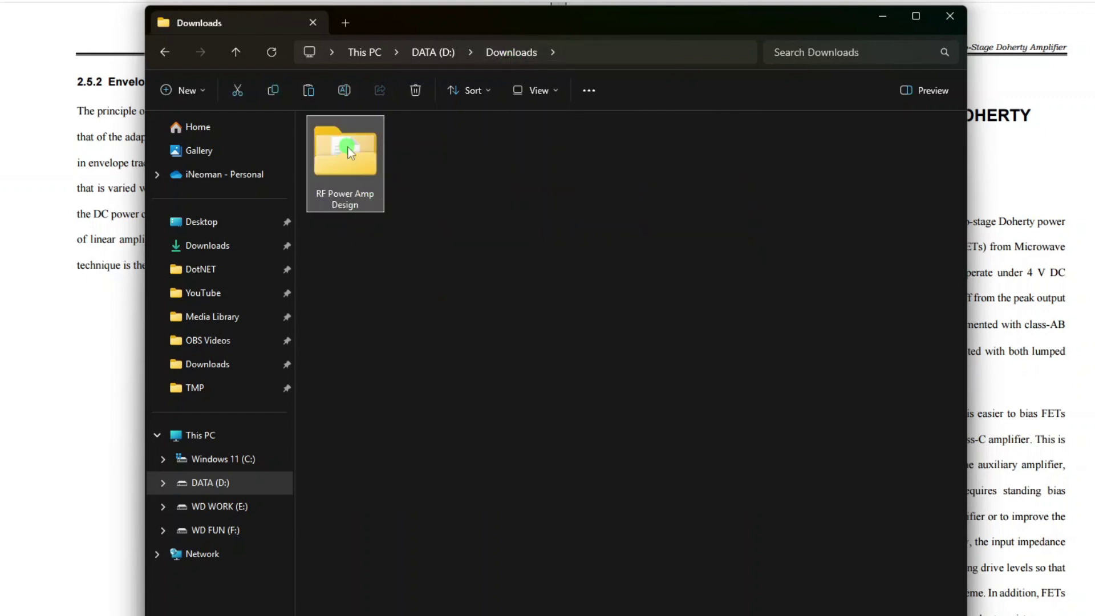
pyautogui.doubleClick(348, 151)
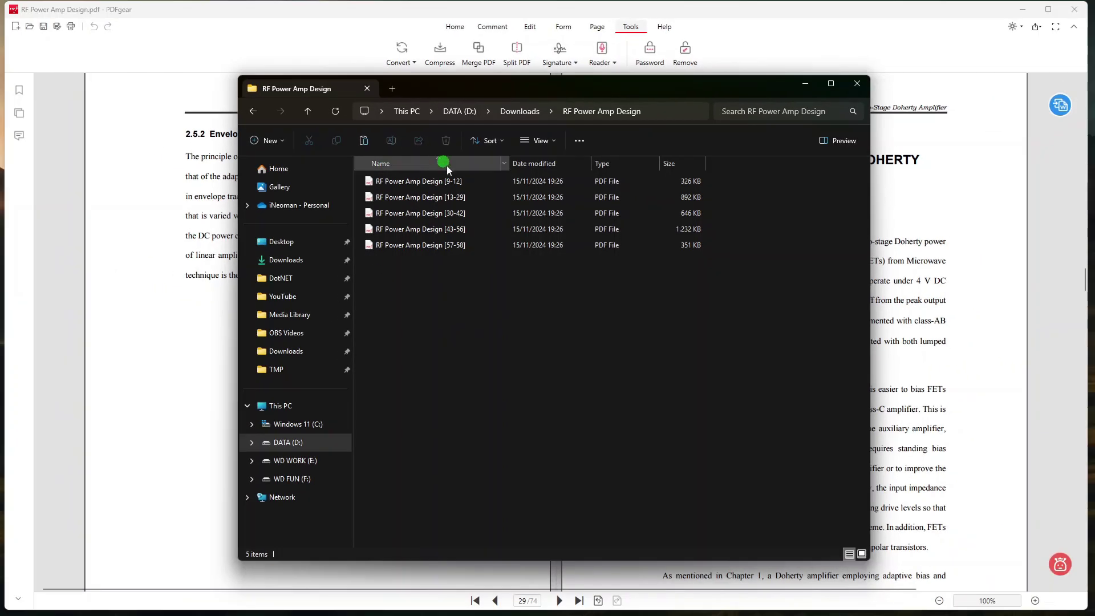
# - Preview the [9-12], [13-29] and [30-42] chapter PDFs in PDFgear, closing the last one
pyautogui.click(449, 142)
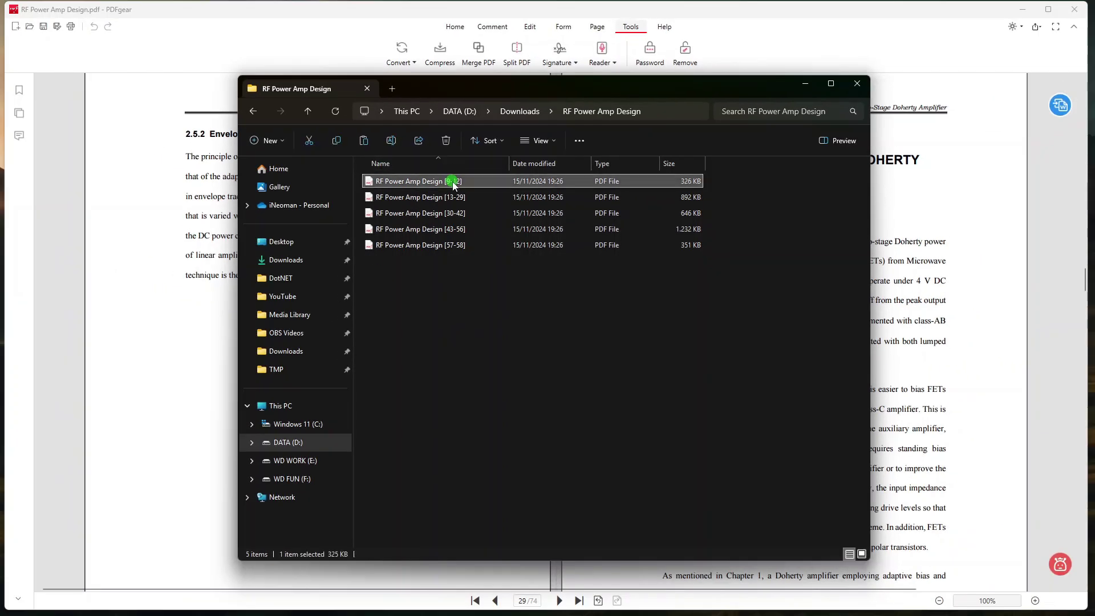
pyautogui.doubleClick(471, 180)
pyautogui.scroll(-10, 1068, 242)
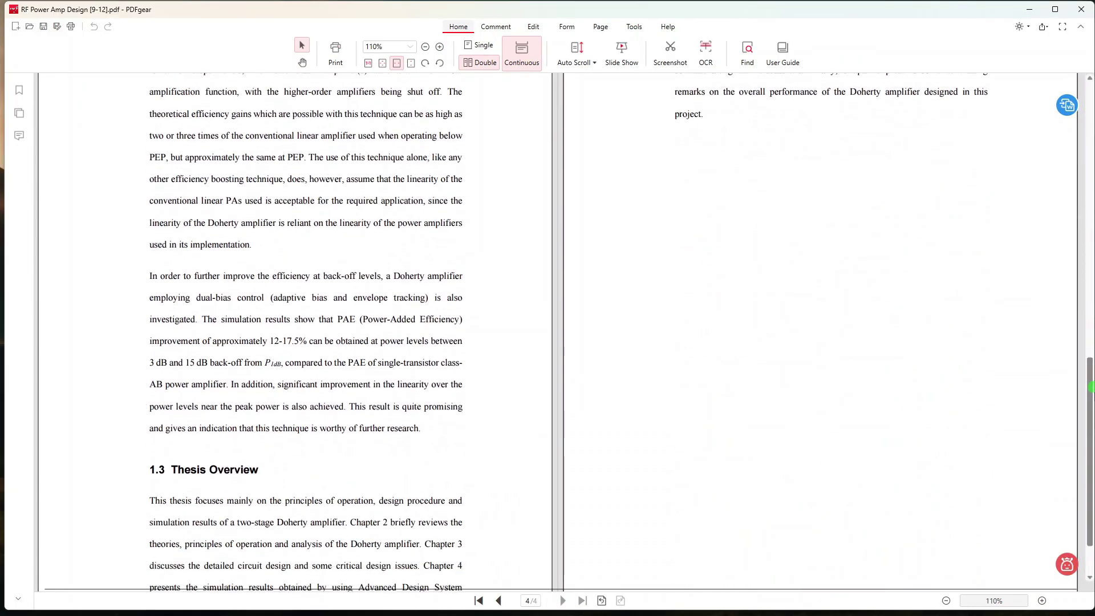
pyautogui.scroll(10, 1067, 243)
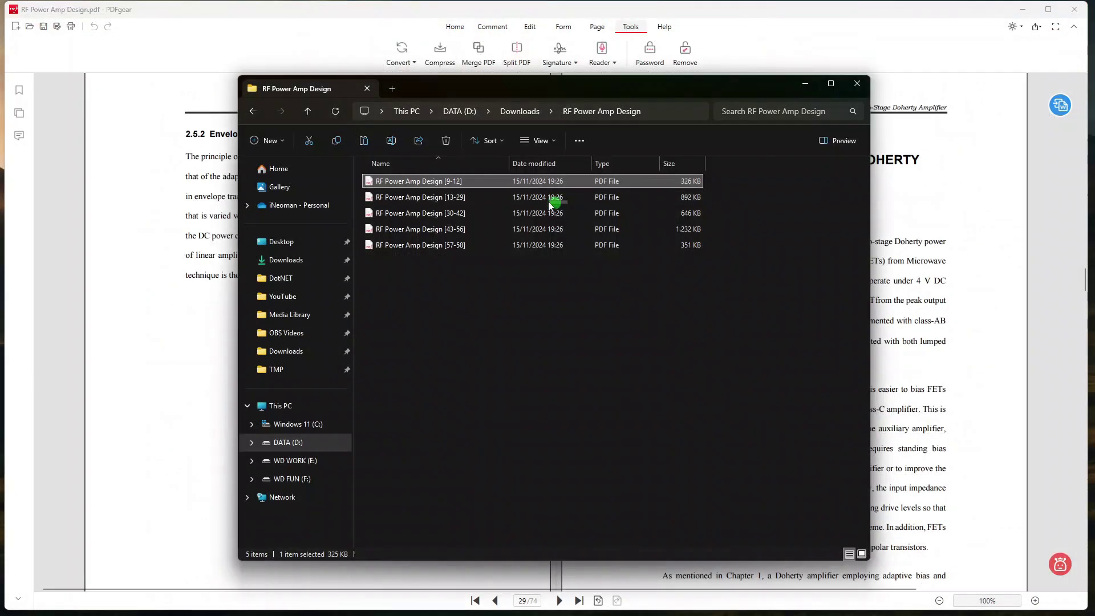
pyautogui.click(465, 193)
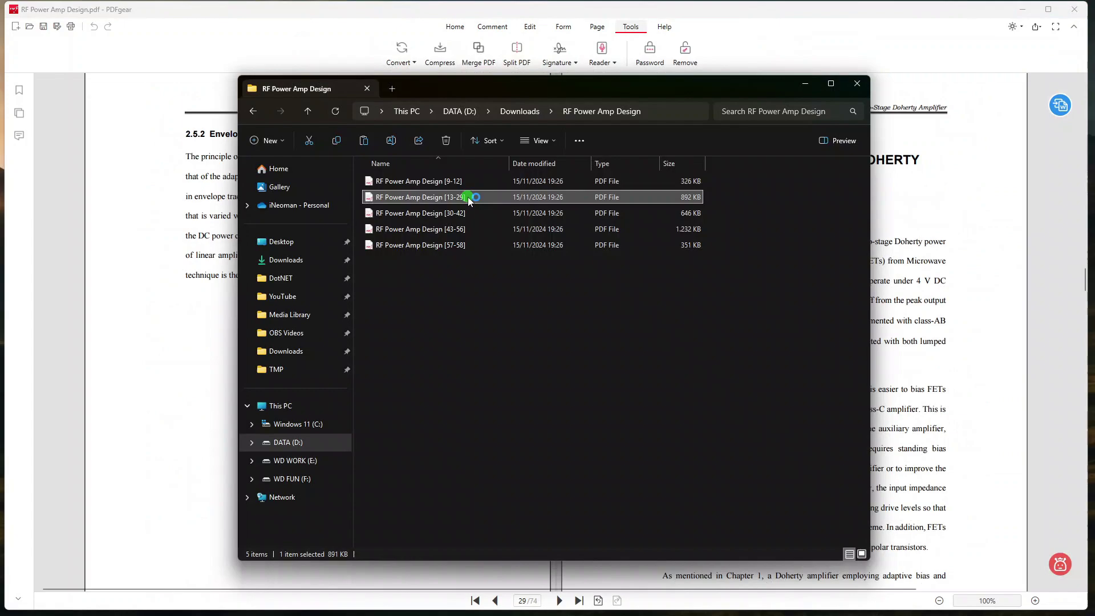
pyautogui.doubleClick(464, 194)
pyautogui.scroll(-20, 1087, 458)
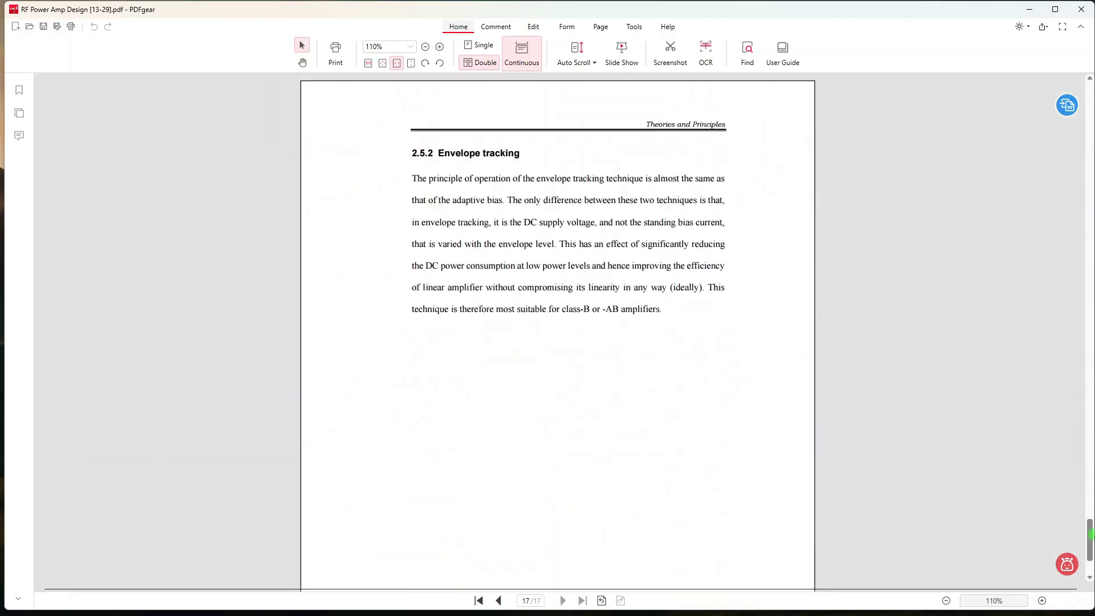
pyautogui.scroll(20, 1087, 458)
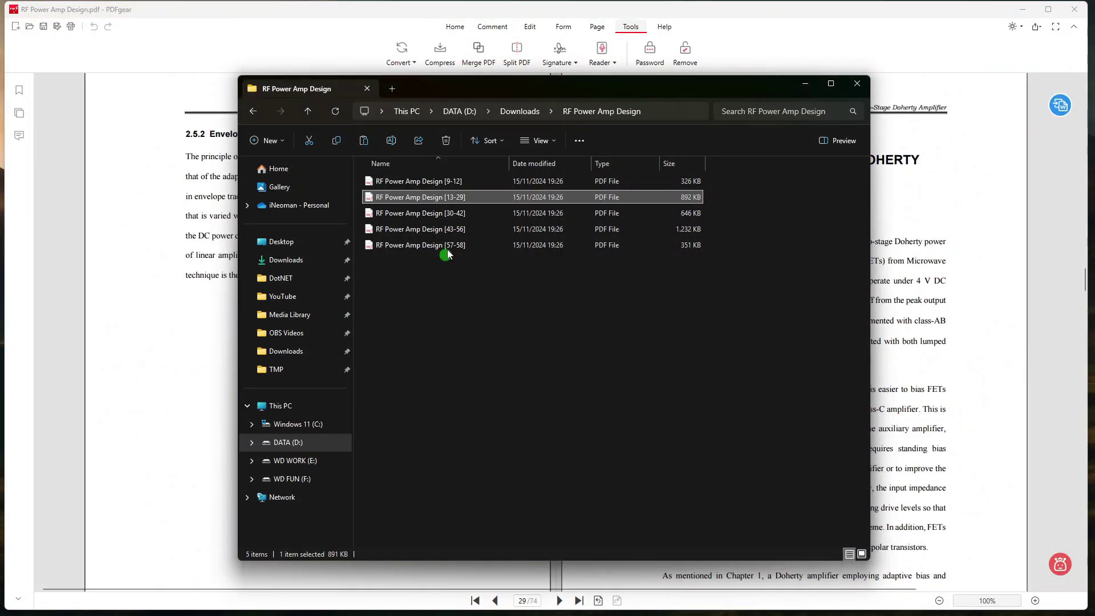
pyautogui.click(452, 215)
pyautogui.doubleClick(452, 215)
pyautogui.scroll(-20, 1090, 453)
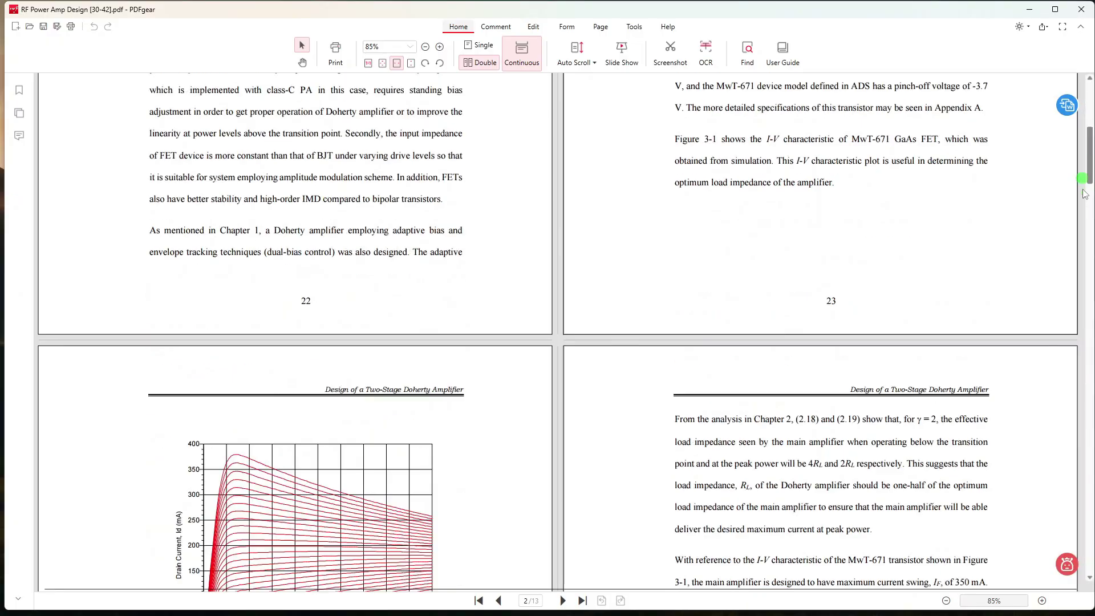
pyautogui.moveTo(1091, 453); pyautogui.dragTo(1089, 86)
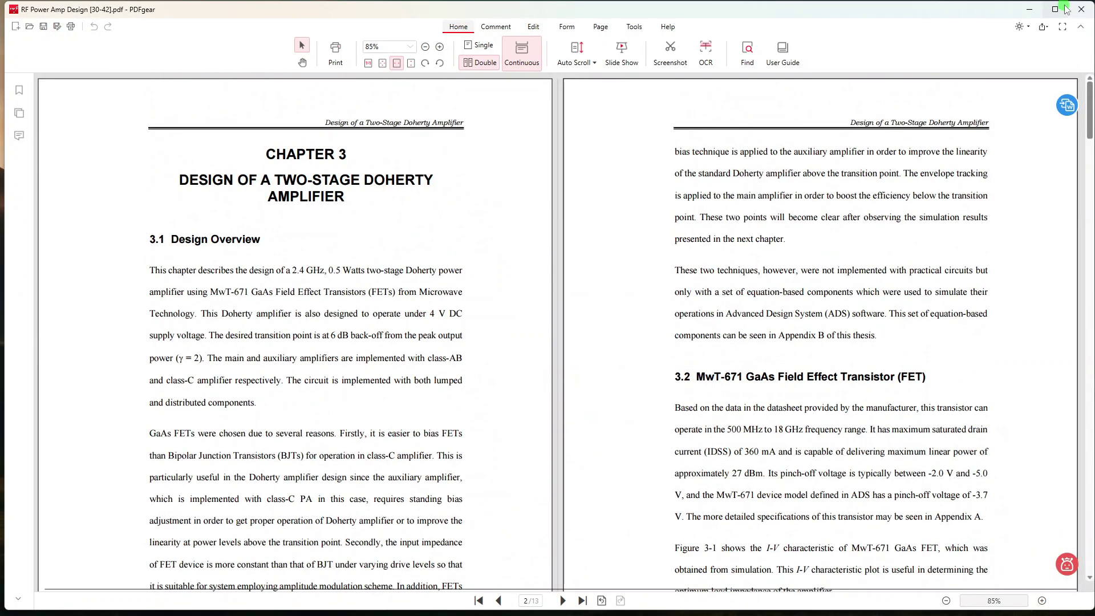
pyautogui.click(1081, 9)
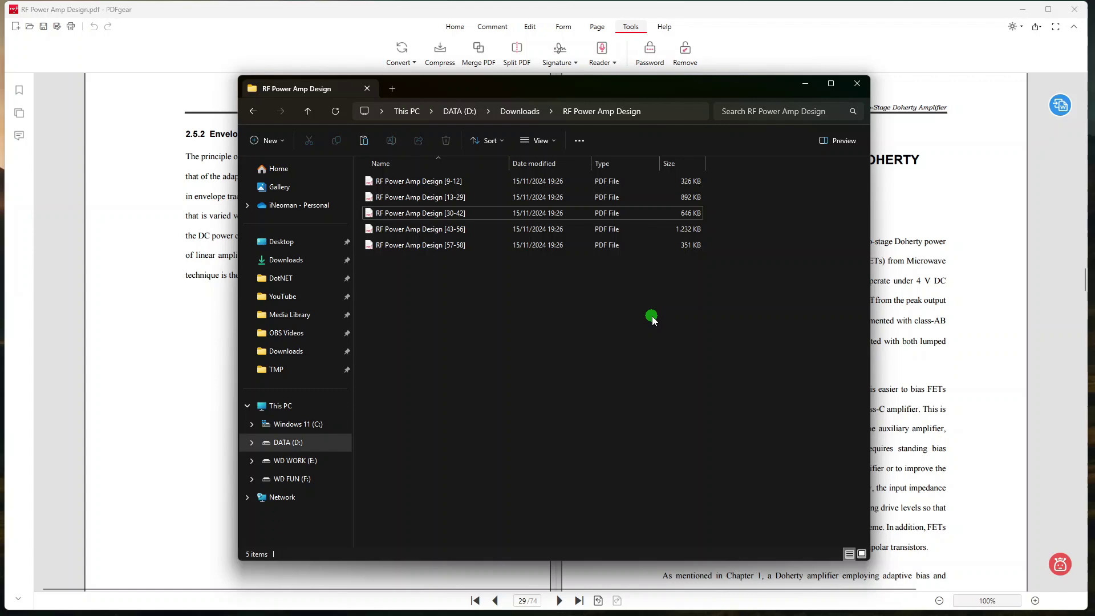
# - Start Merge PDF from the PDFgear home window and add all five chapter PDFs from the RF Power Amp Design folder
pyautogui.moveTo(753, 603)
pyautogui.click(633, 531)
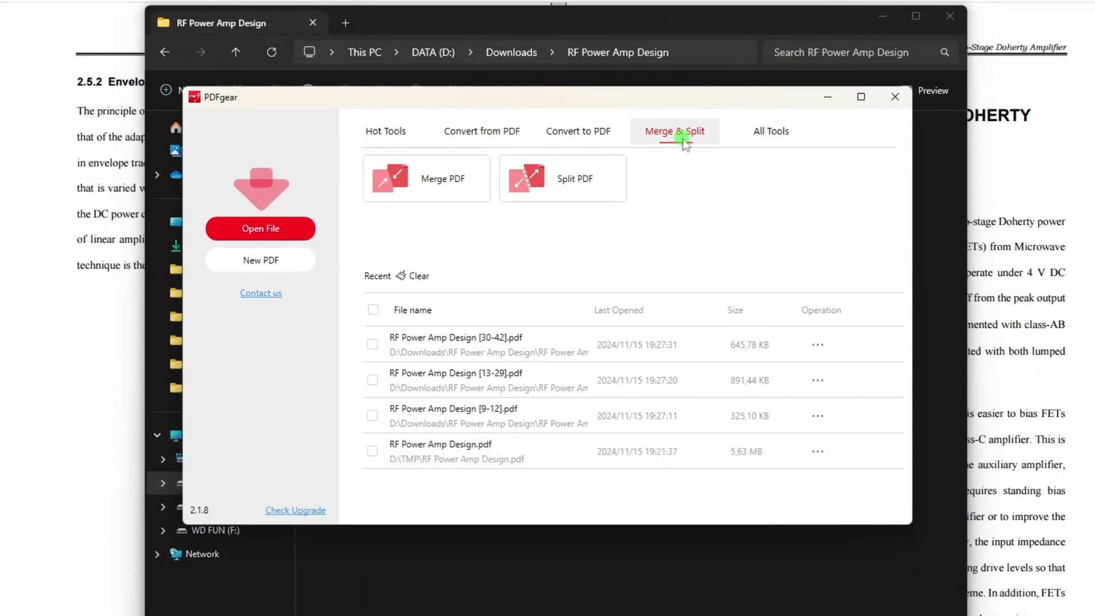
pyautogui.click(444, 184)
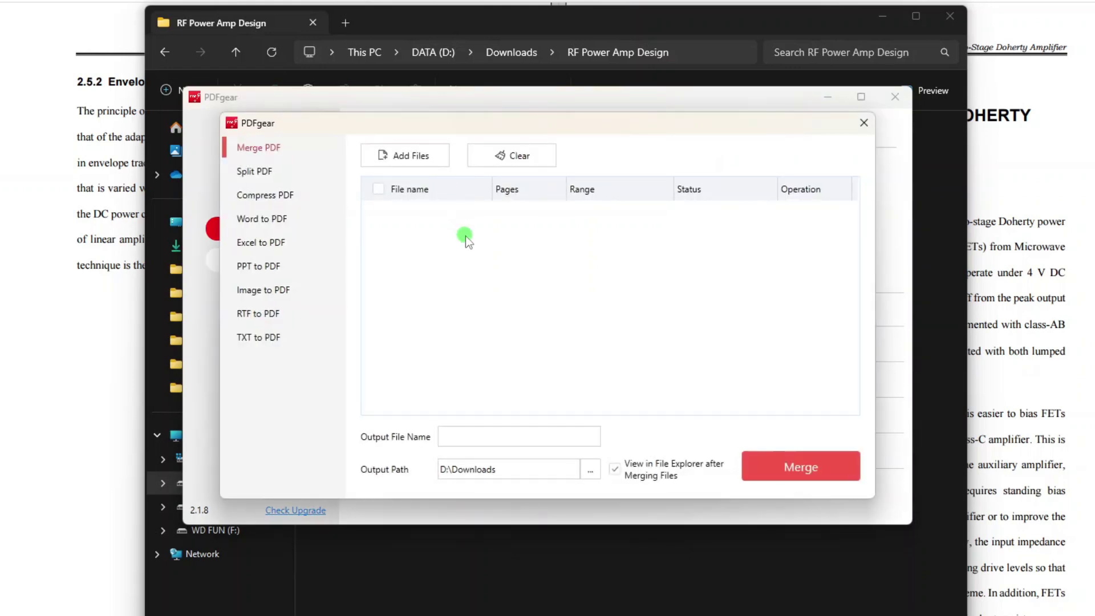
pyautogui.click(430, 154)
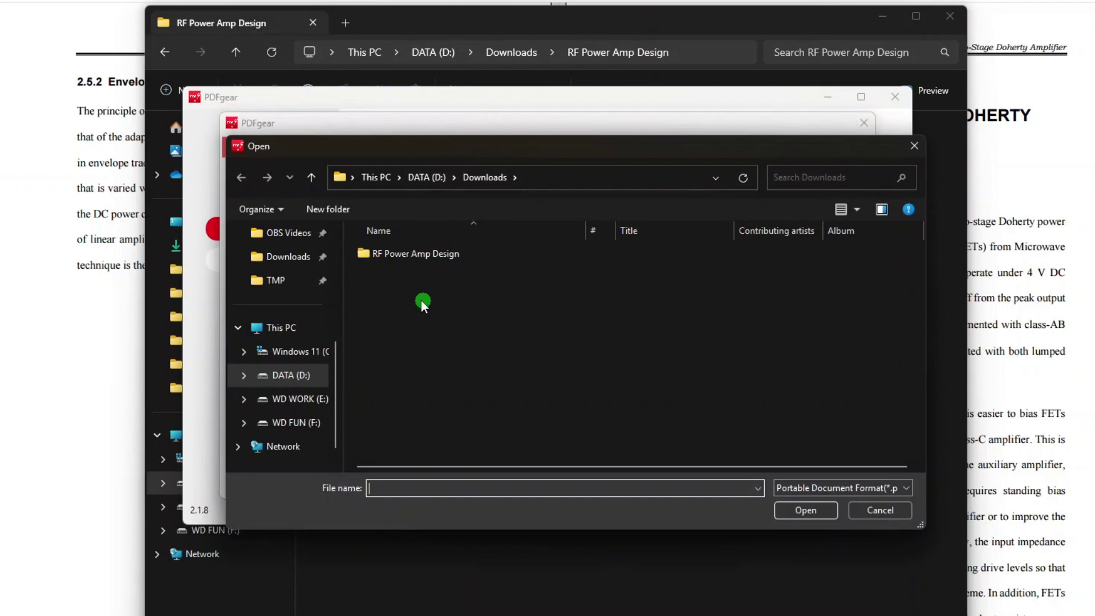
pyautogui.doubleClick(416, 254)
pyautogui.moveTo(378, 390); pyautogui.dragTo(477, 251)
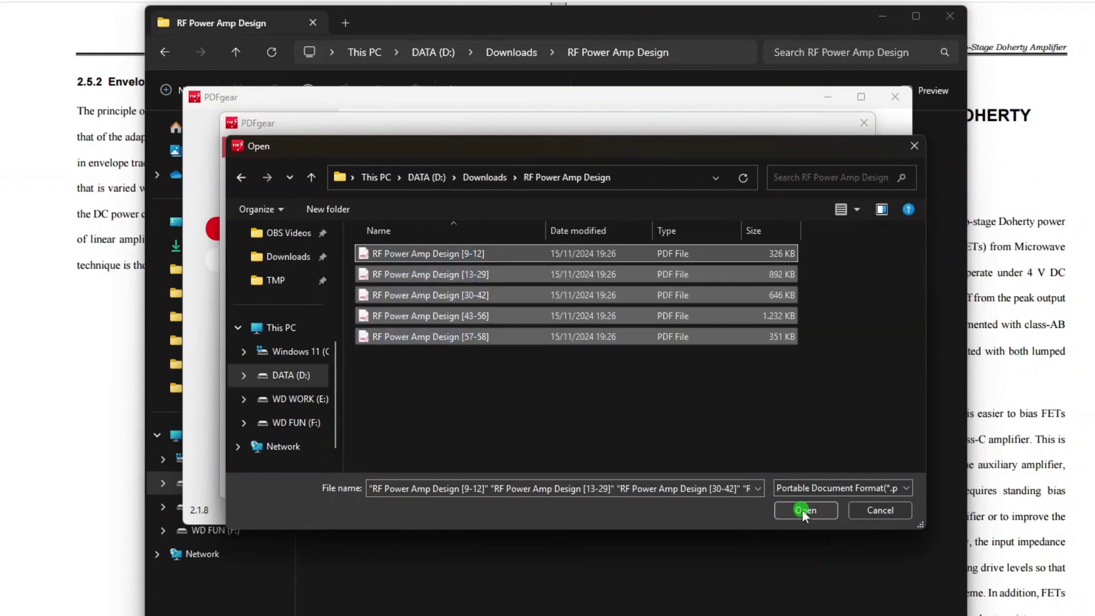
pyautogui.click(803, 510)
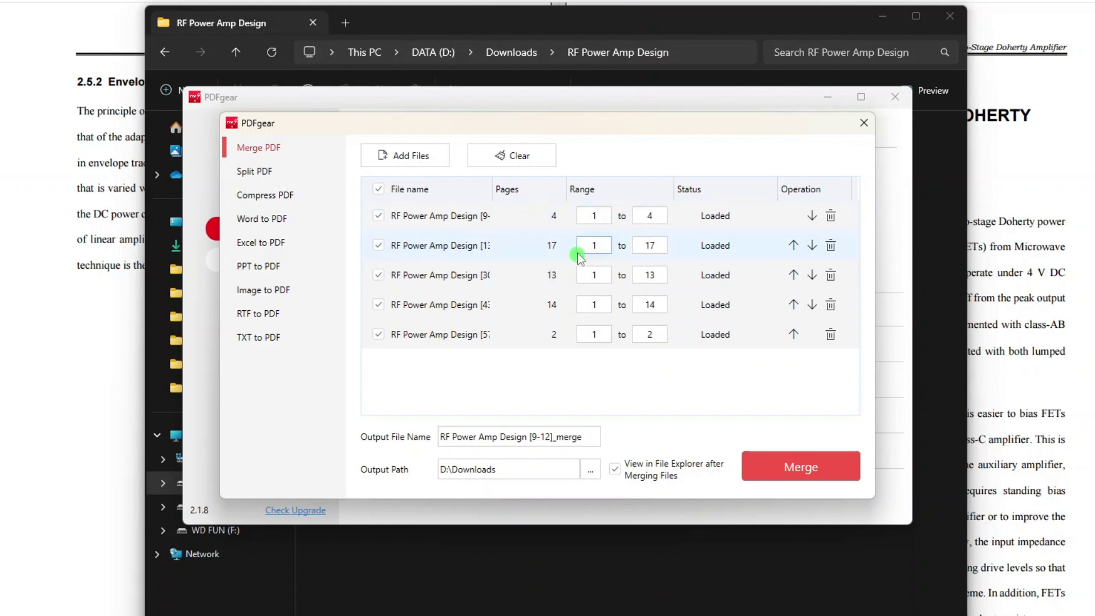
# - Keep [57-58] last in the merge list and trim '[9-12]_merge' so the output is named RF Power Amp Design
pyautogui.click(656, 278)
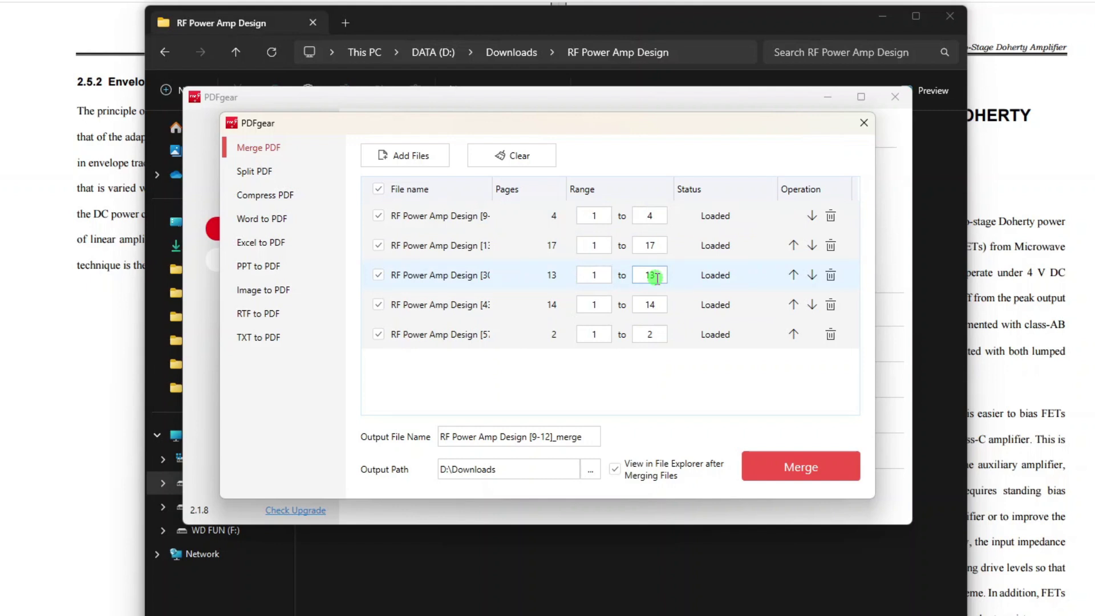
pyautogui.click(794, 333)
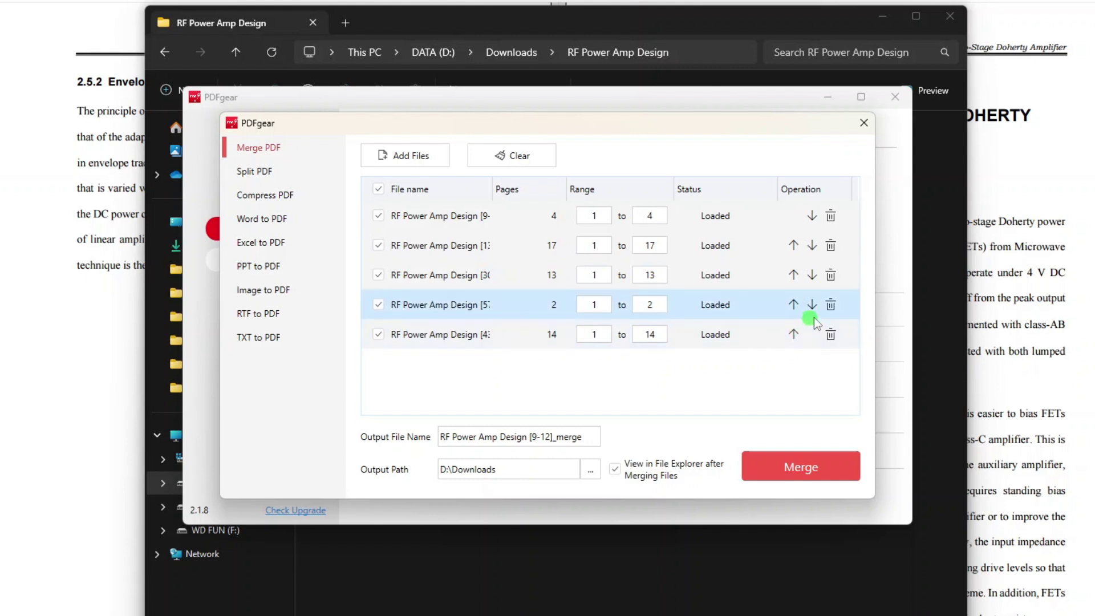
pyautogui.click(813, 305)
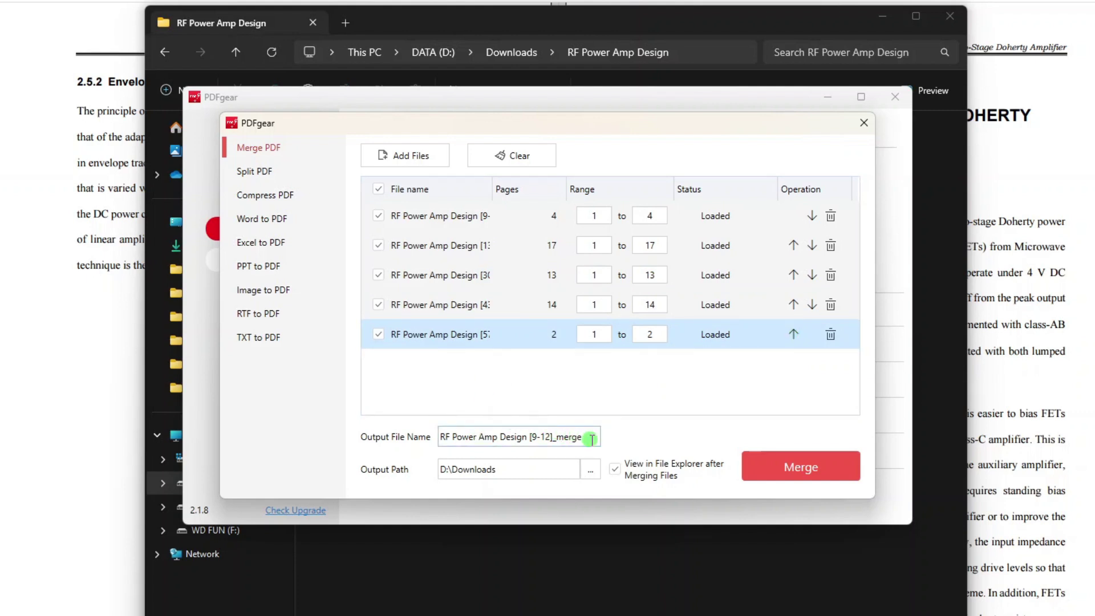
pyautogui.moveTo(592, 439); pyautogui.dragTo(529, 437)
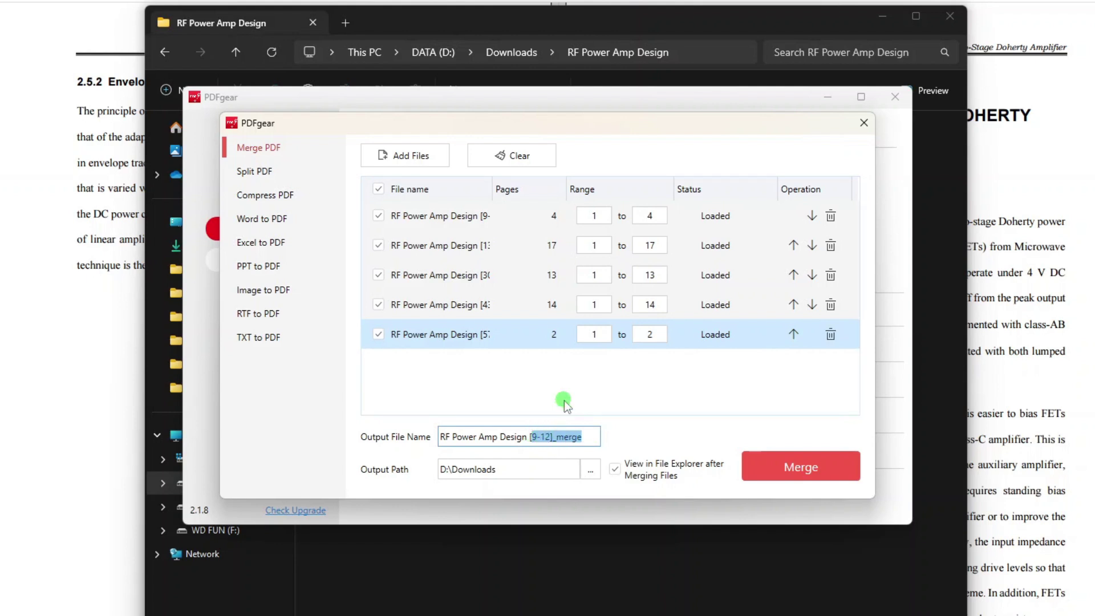
pyautogui.press('BackSpace')
pyautogui.press('BackSpace')
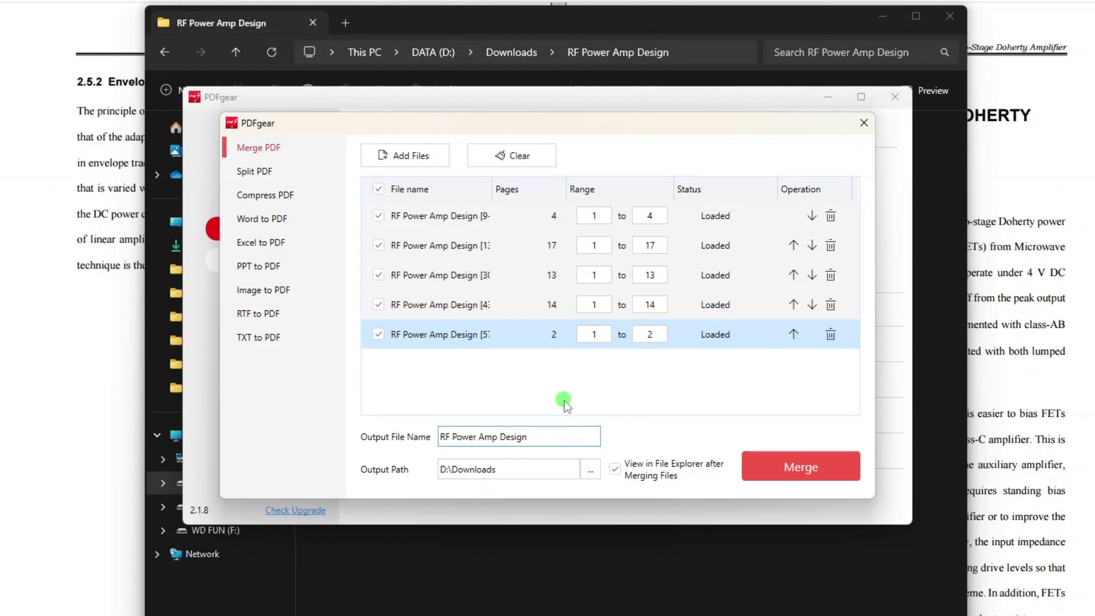
# - Merge the five chapters and open the 50-page merged RF Power Amp Design PDF from Downloads
pyautogui.click(809, 465)
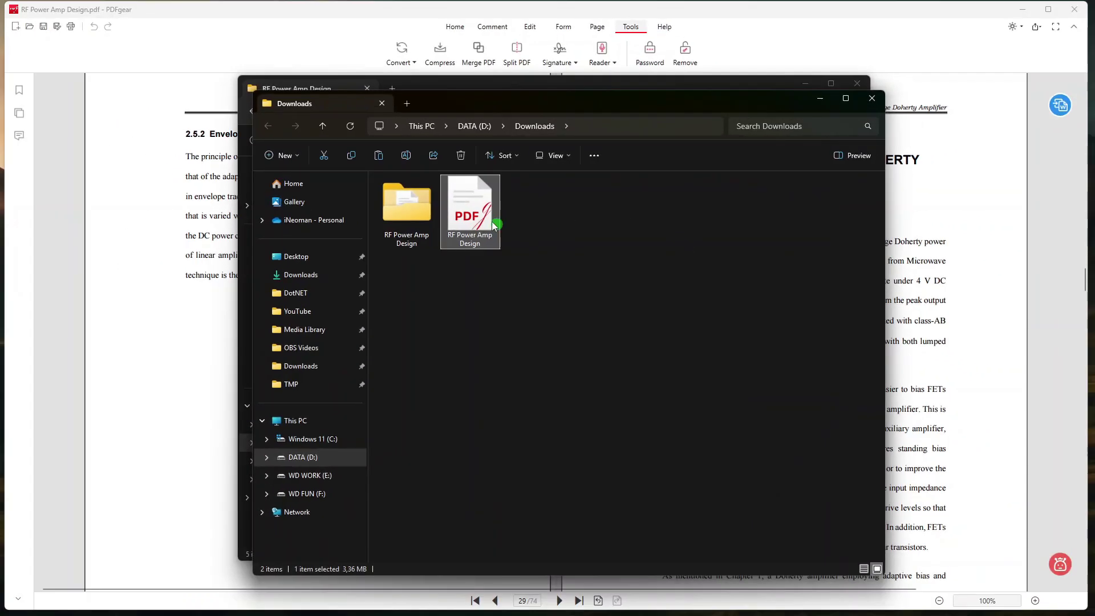
pyautogui.doubleClick(478, 217)
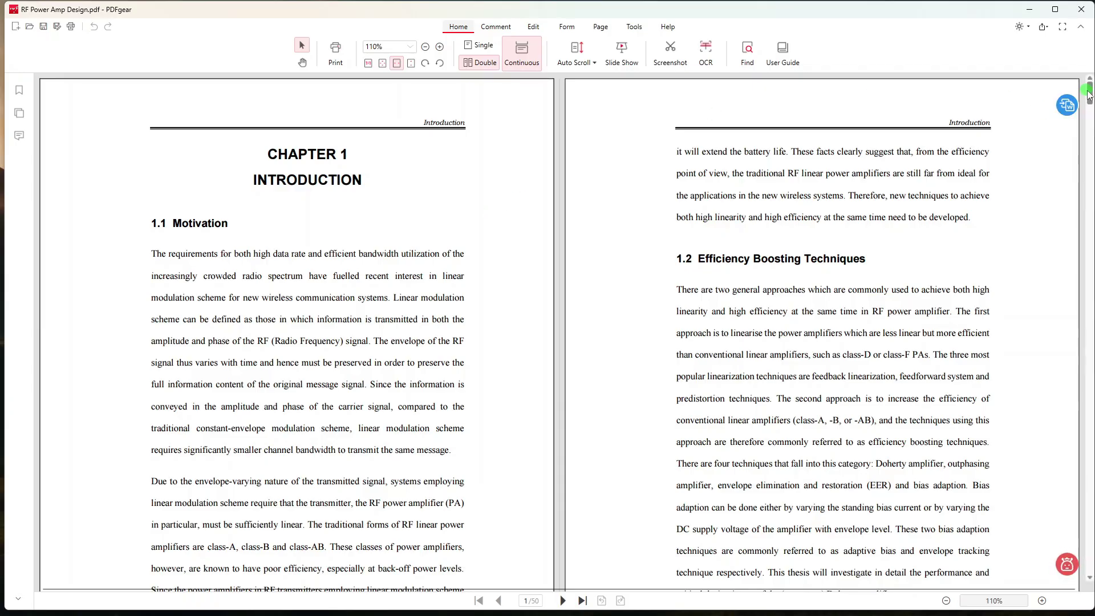
pyautogui.moveTo(1089, 97); pyautogui.dragTo(1091, 74)
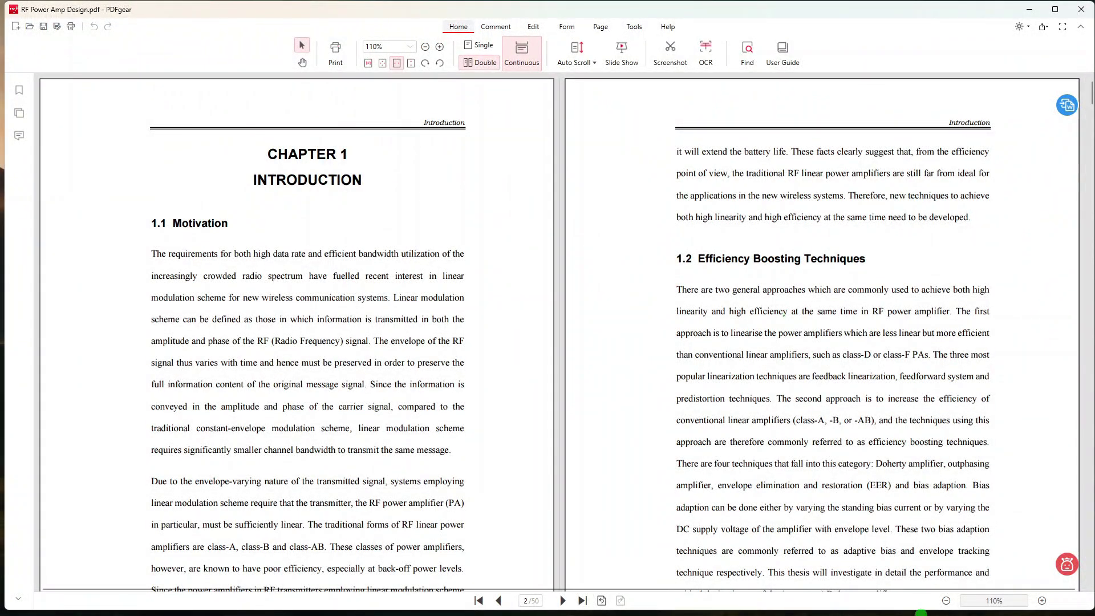
# - In Chrome on pdfgear.com, search the Play Store for pdfgear
pyautogui.moveTo(766, 602)
pyautogui.click(822, 496)
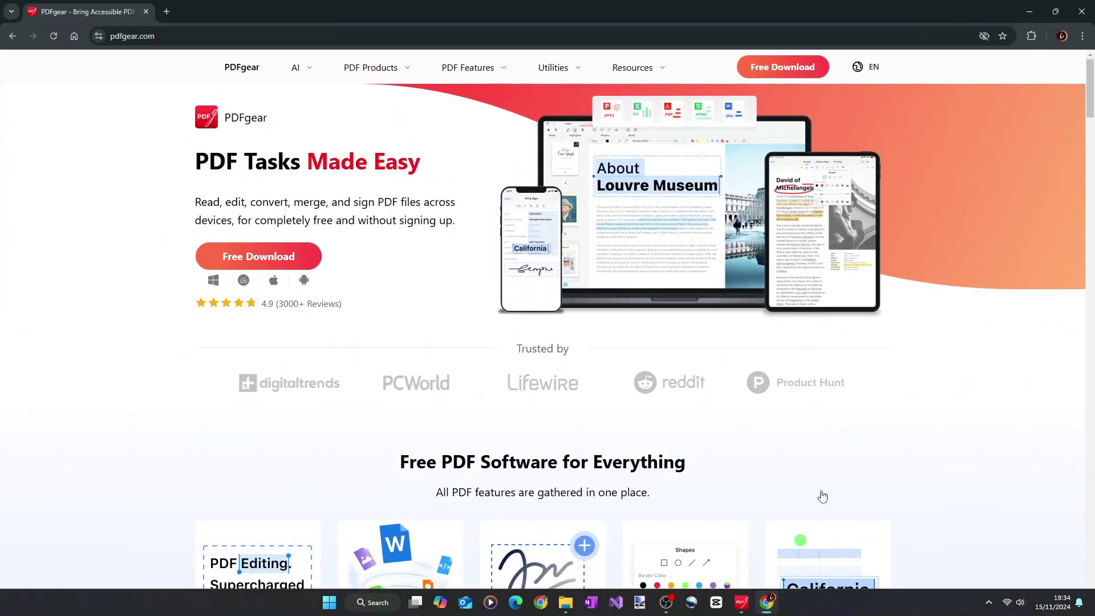
pyautogui.click(360, 241)
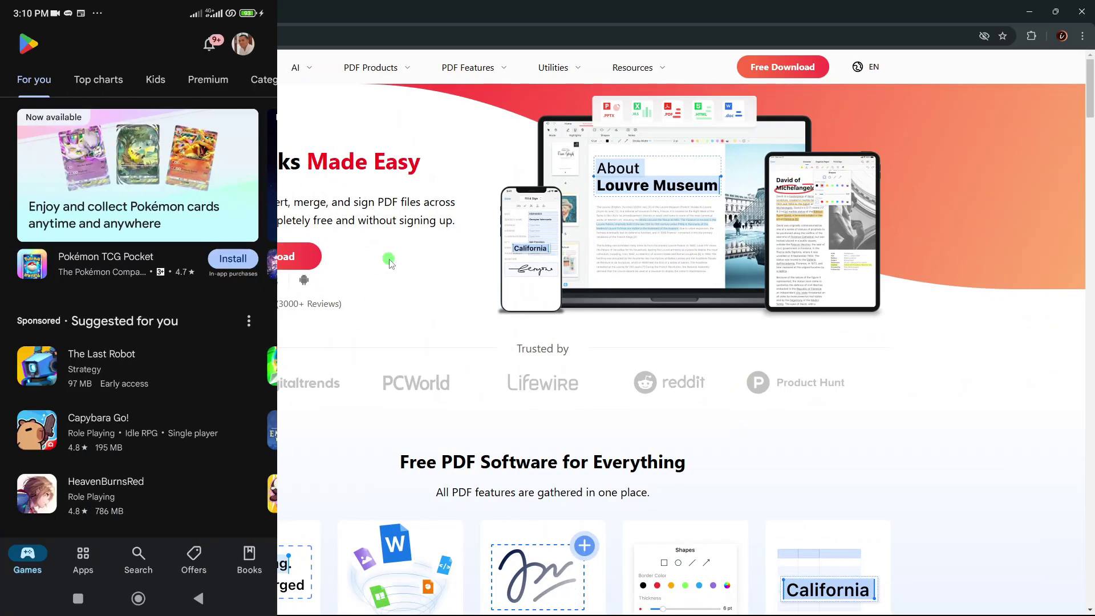
pyautogui.write('pdfgear')
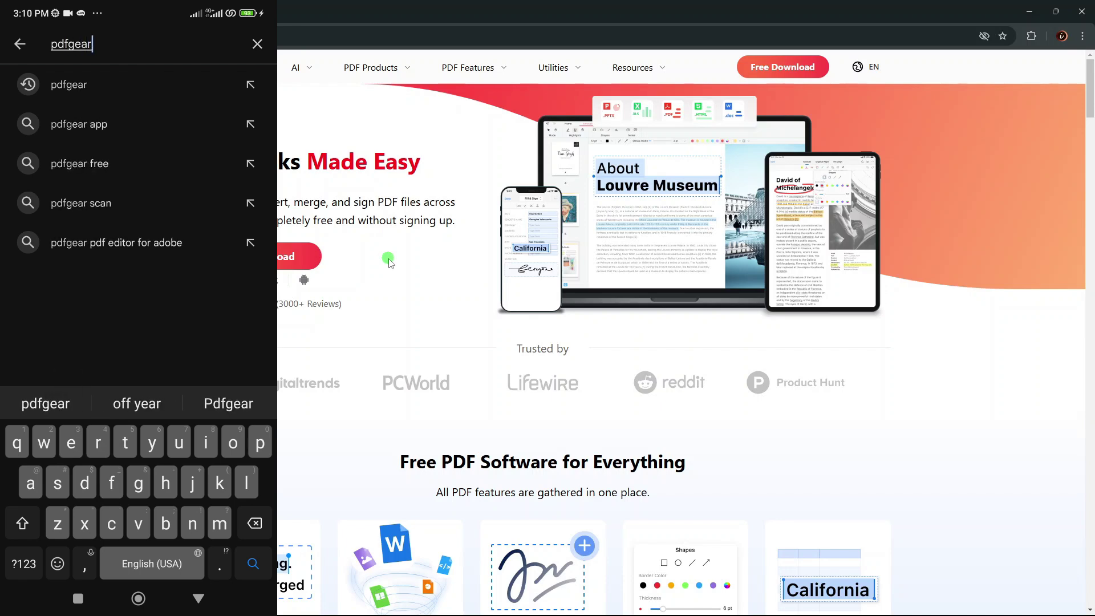
pyautogui.press('Return')
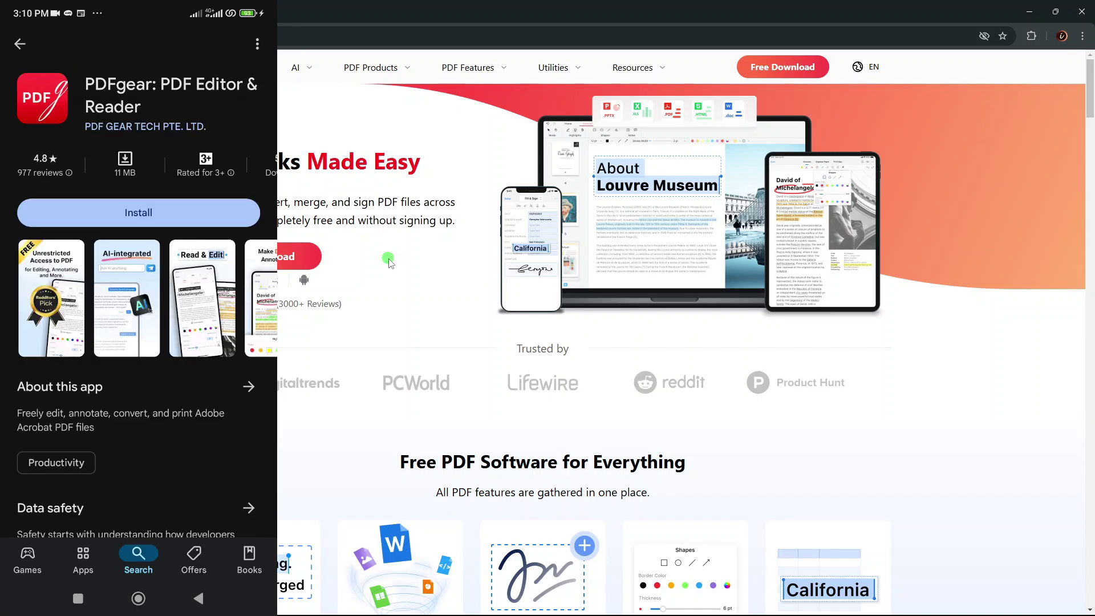
# - Open the PDFgear app's store page, then return to the PDFgear home window
pyautogui.click(743, 608)
pyautogui.moveTo(744, 611)
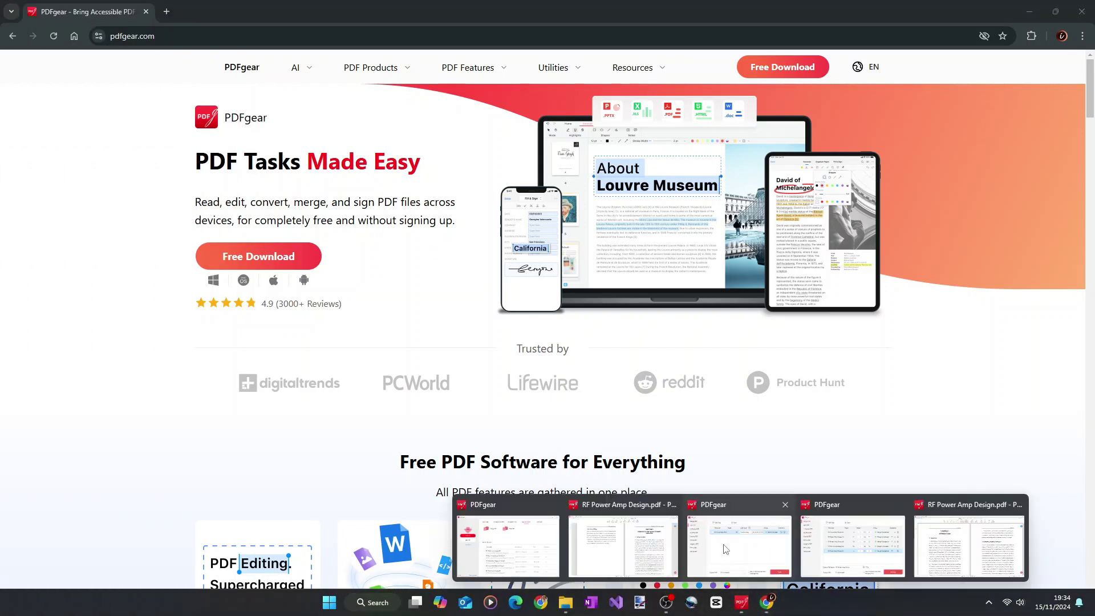
pyautogui.click(504, 545)
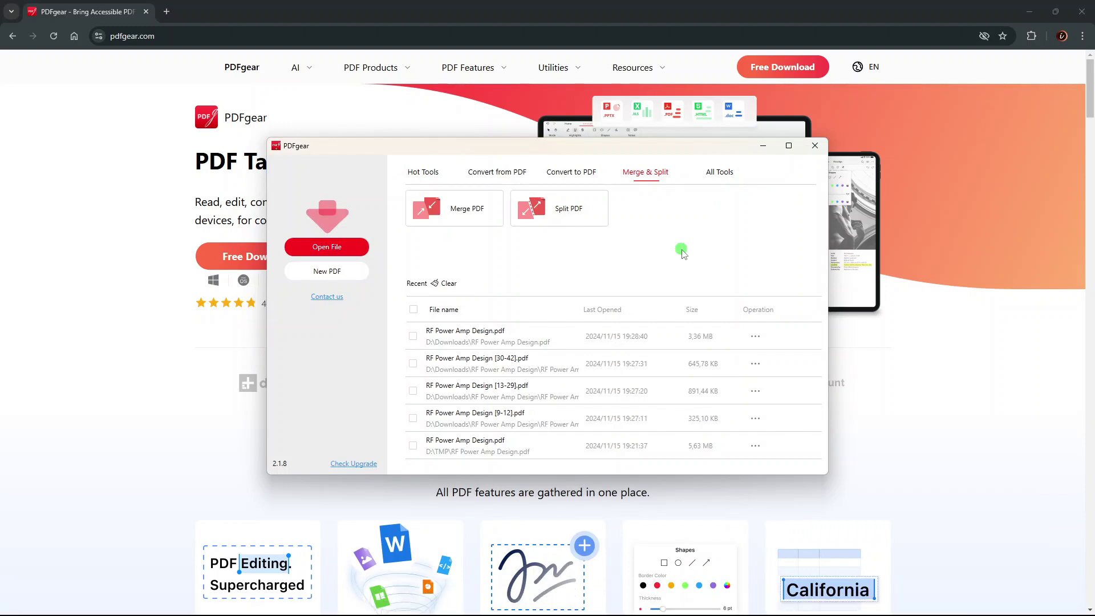